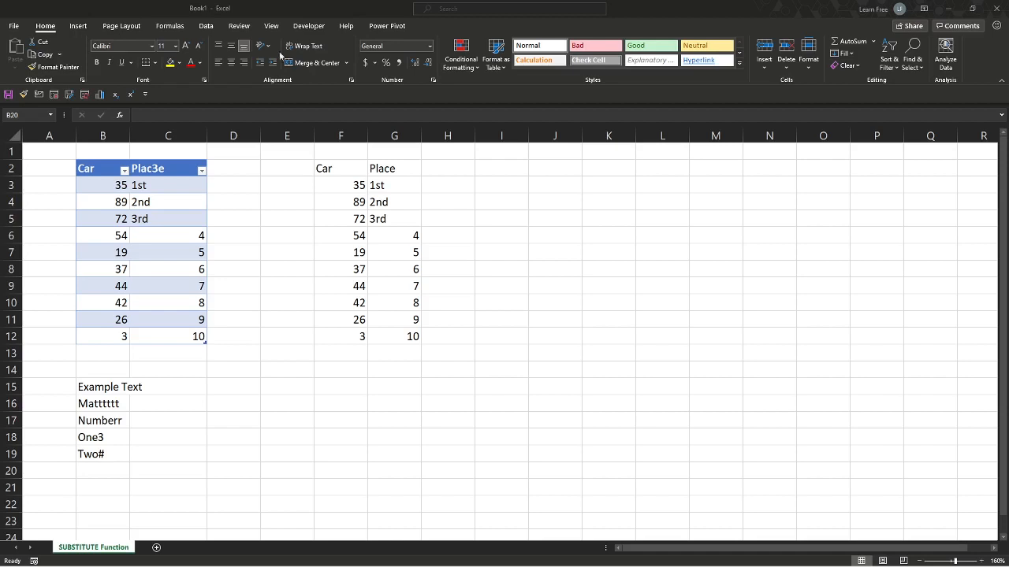
Examine the Car and Place columns in the formatted table and its plain copy, comparing the ordinal places with the numeric ones.
{"action": "left_click", "coordinate": [112, 199]}
{"action": "left_click", "coordinate": [94, 186]}
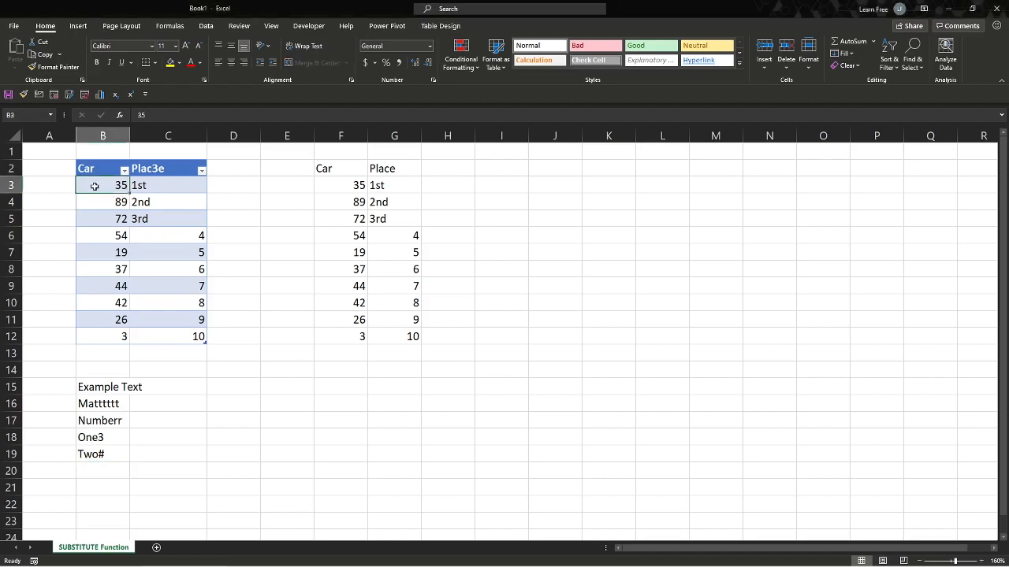
{"action": "left_click", "coordinate": [103, 172]}
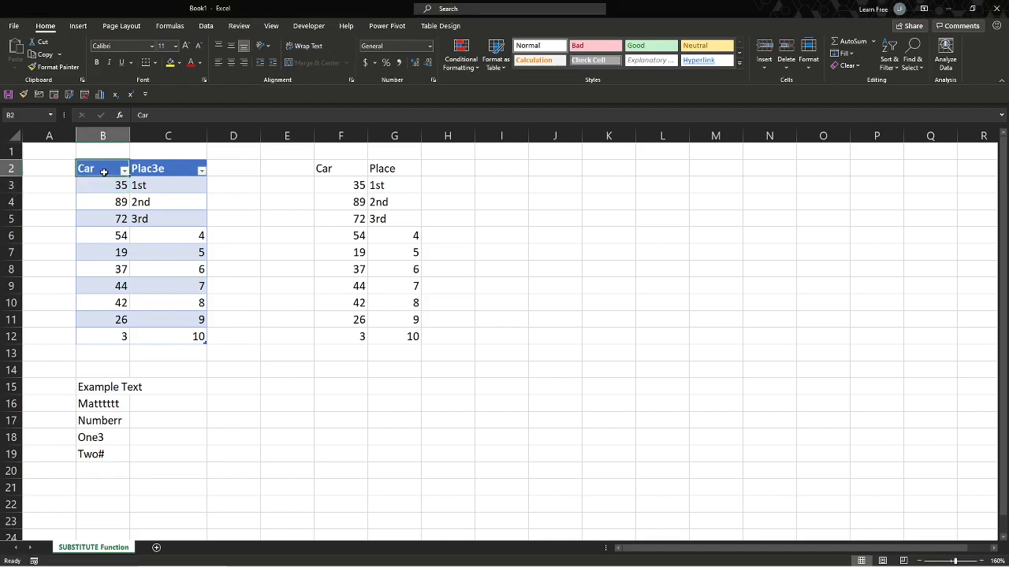
{"action": "left_click_drag", "start_coordinate": [103, 172], "coordinate": [175, 337]}
{"action": "left_click", "coordinate": [166, 198]}
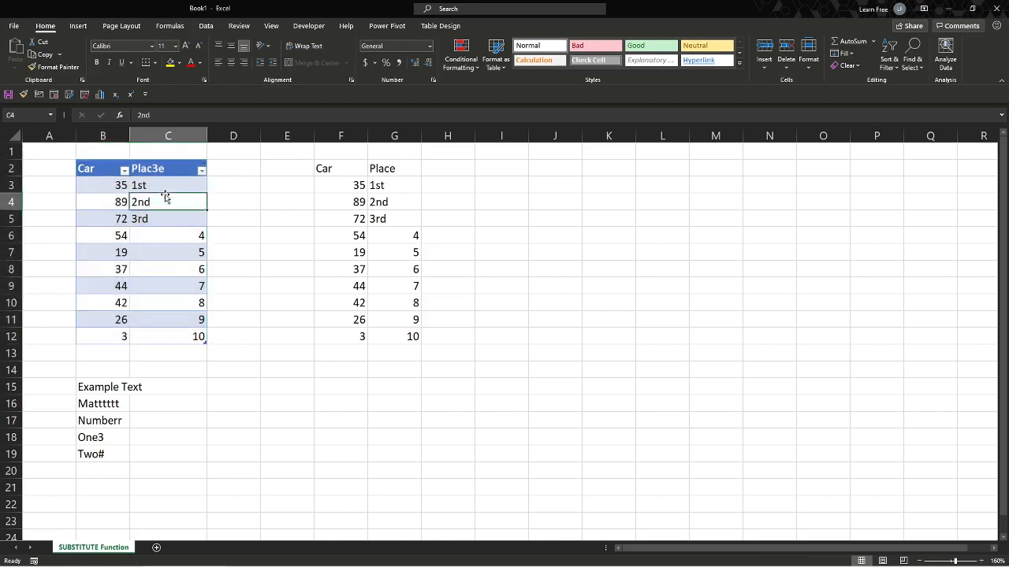
{"action": "left_click", "coordinate": [178, 189]}
{"action": "left_click", "coordinate": [228, 190]}
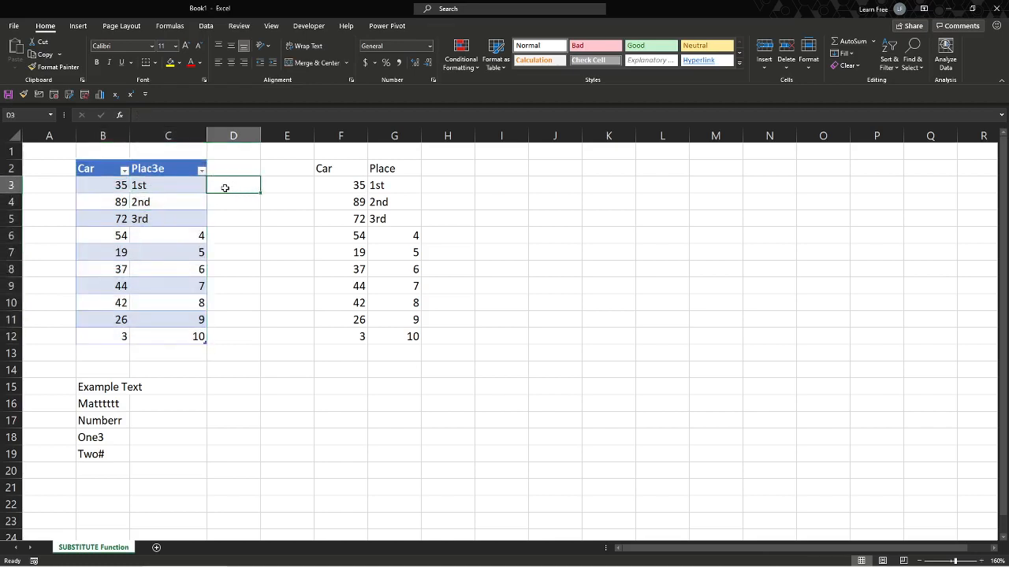
{"action": "left_click", "coordinate": [164, 185]}
{"action": "left_click_drag", "start_coordinate": [164, 185], "coordinate": [163, 212]}
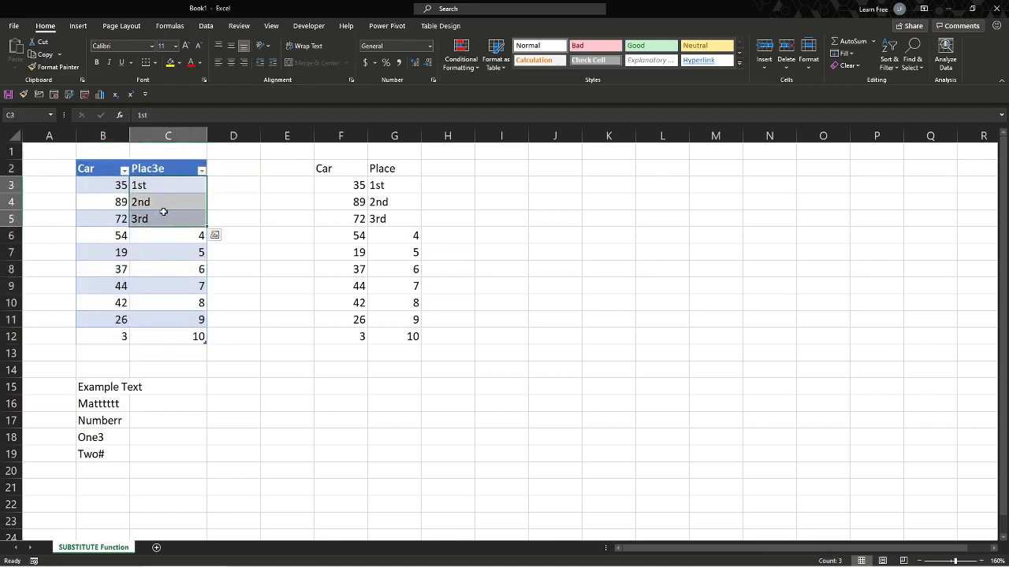
{"action": "left_click", "coordinate": [183, 241]}
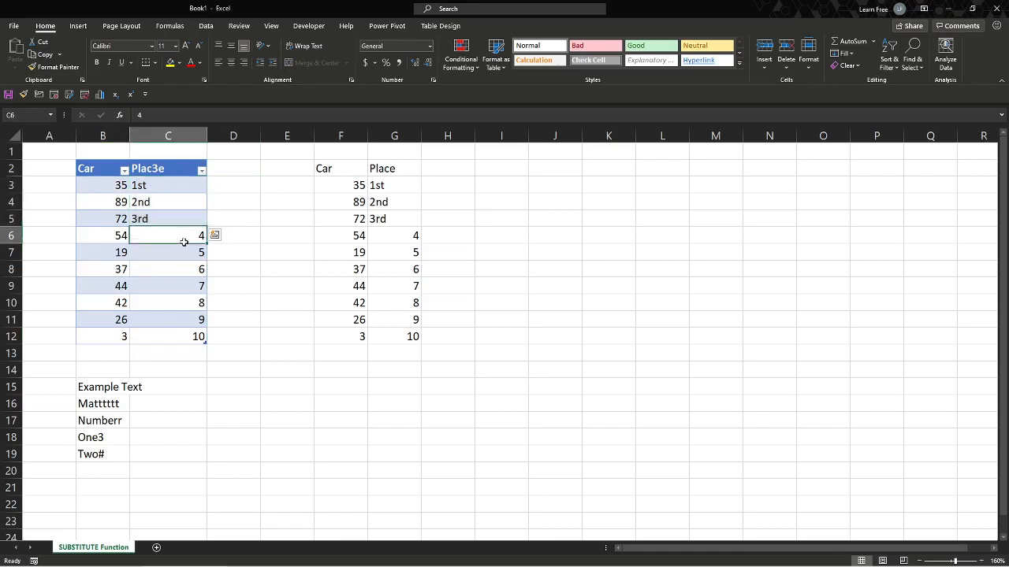
{"action": "left_click_drag", "start_coordinate": [184, 241], "coordinate": [194, 331]}
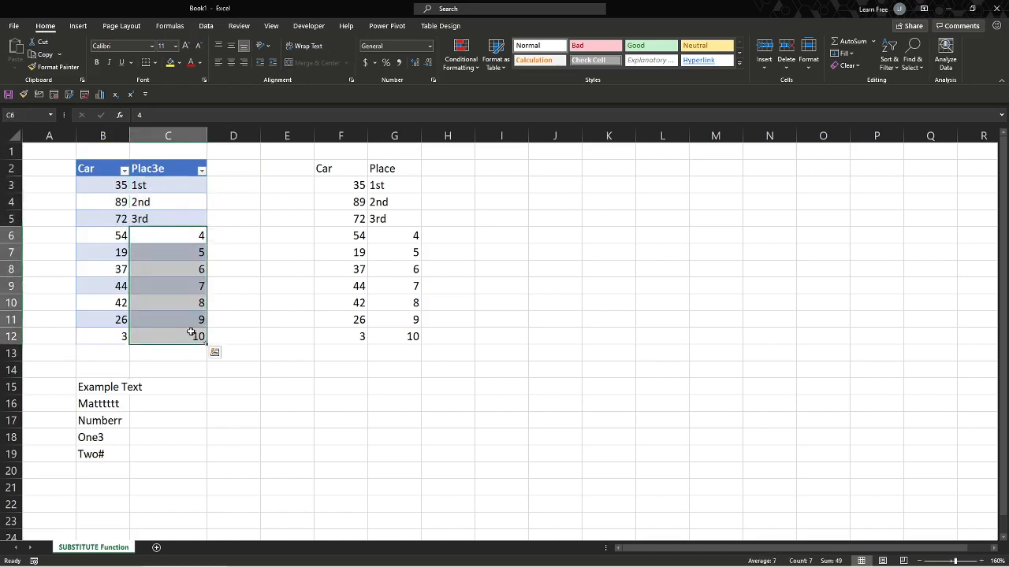
{"action": "left_click", "coordinate": [388, 187]}
{"action": "left_click", "coordinate": [437, 184]}
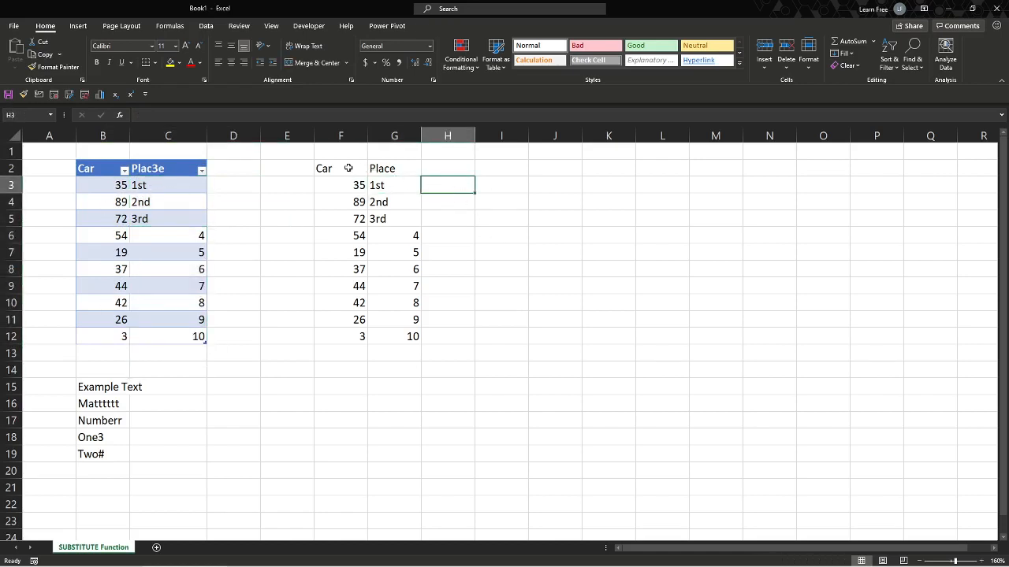
{"action": "left_click_drag", "start_coordinate": [348, 167], "coordinate": [416, 338]}
Enter =SUBSTITUTE(G3,"st","",1) in cell H3 to strip the suffix from the first place.
{"action": "left_click", "coordinate": [461, 187]}
{"action": "type", "text": "="}
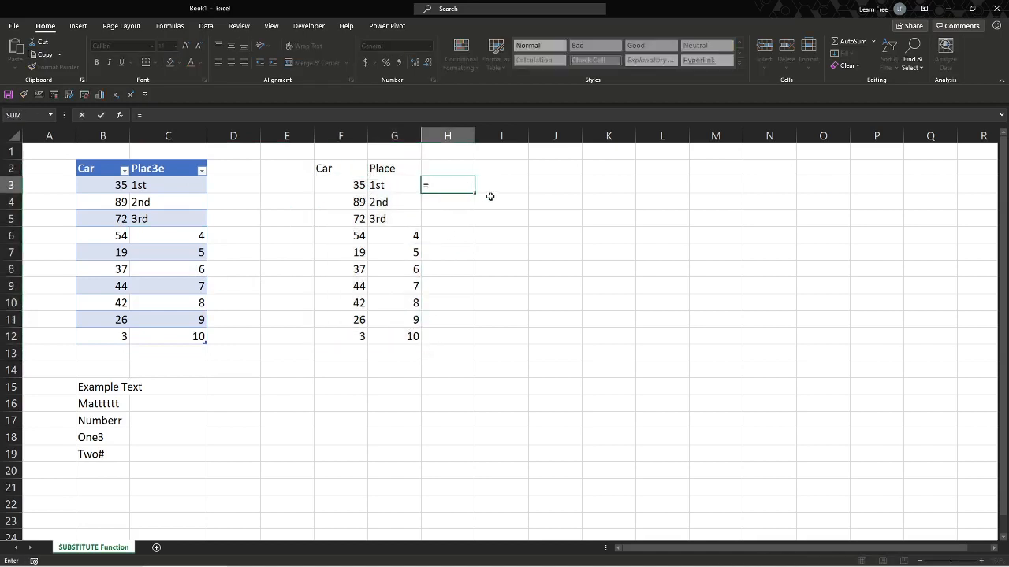
{"action": "type", "text": "sub"}
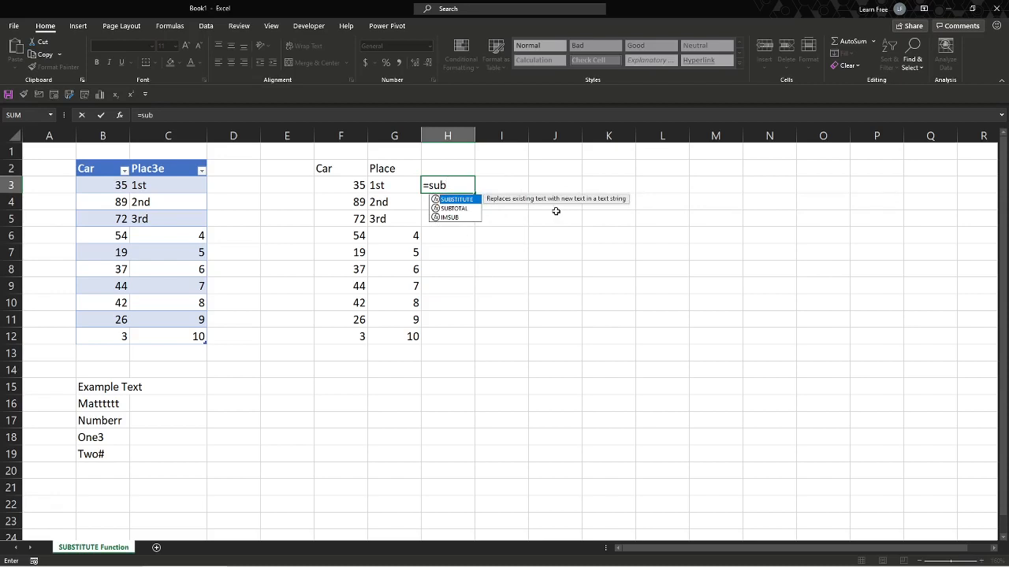
{"action": "key", "text": "Tab"}
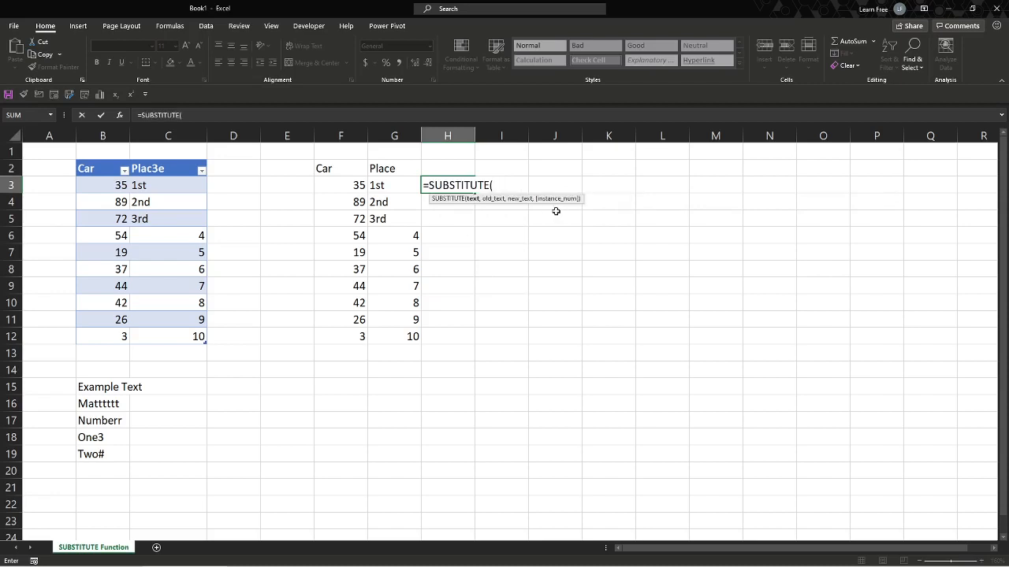
{"action": "left_click", "coordinate": [392, 184]}
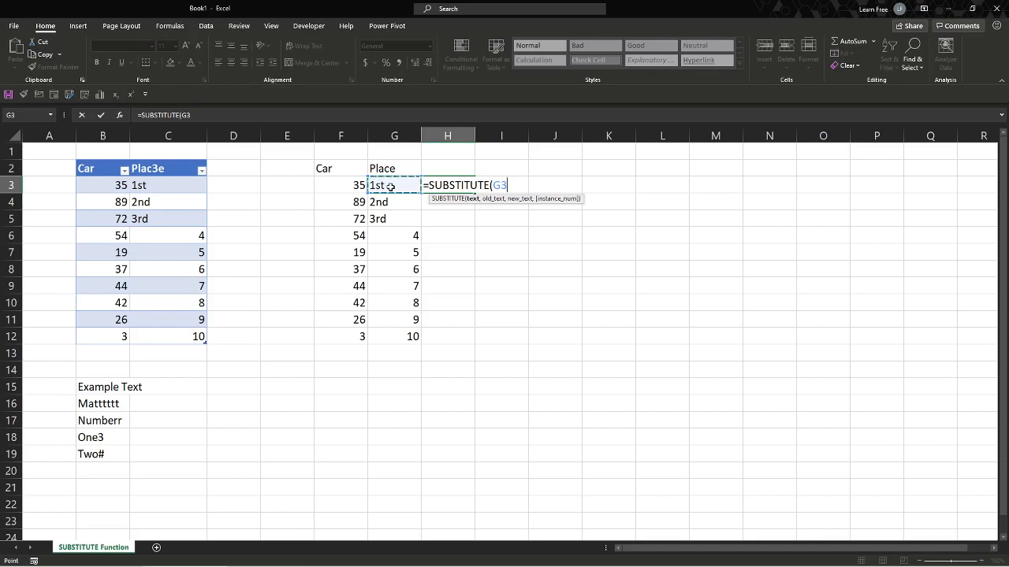
{"action": "type", "text": ","}
{"action": "type", "text": "\"st\""}
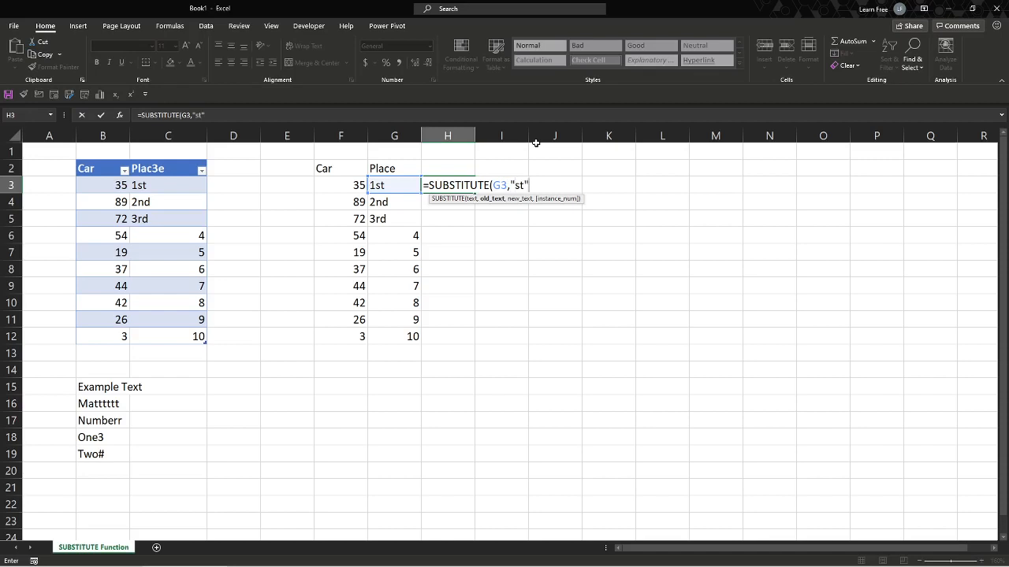
{"action": "type", "text": ",\"\""}
{"action": "type", "text": ","}
{"action": "type", "text": "1)"}
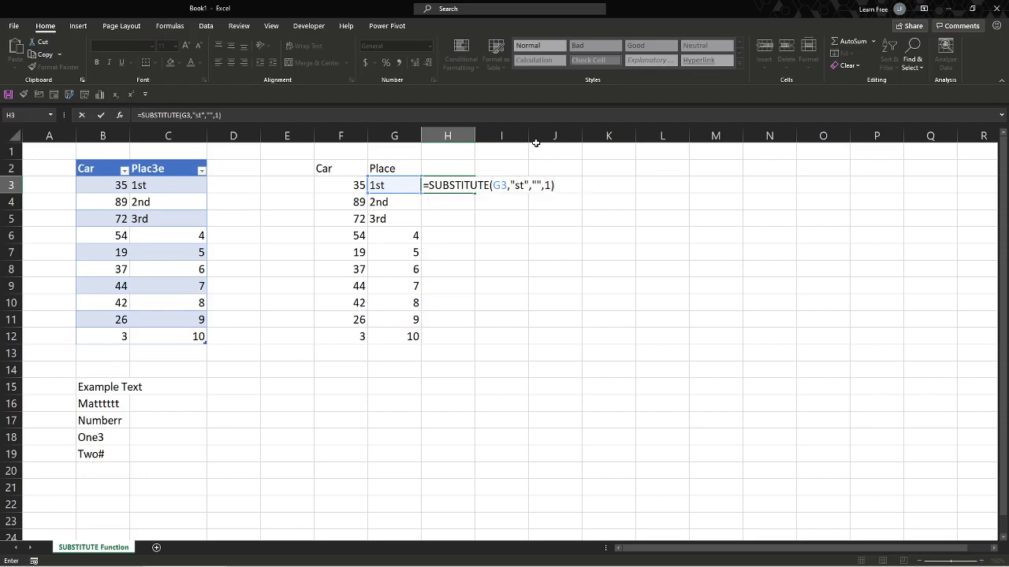
{"action": "key", "text": "Return"}
Enter =SUBSTITUTE(G4,"nd","",1) in cell H4 to strip the suffix from the second place.
{"action": "type", "text": "="}
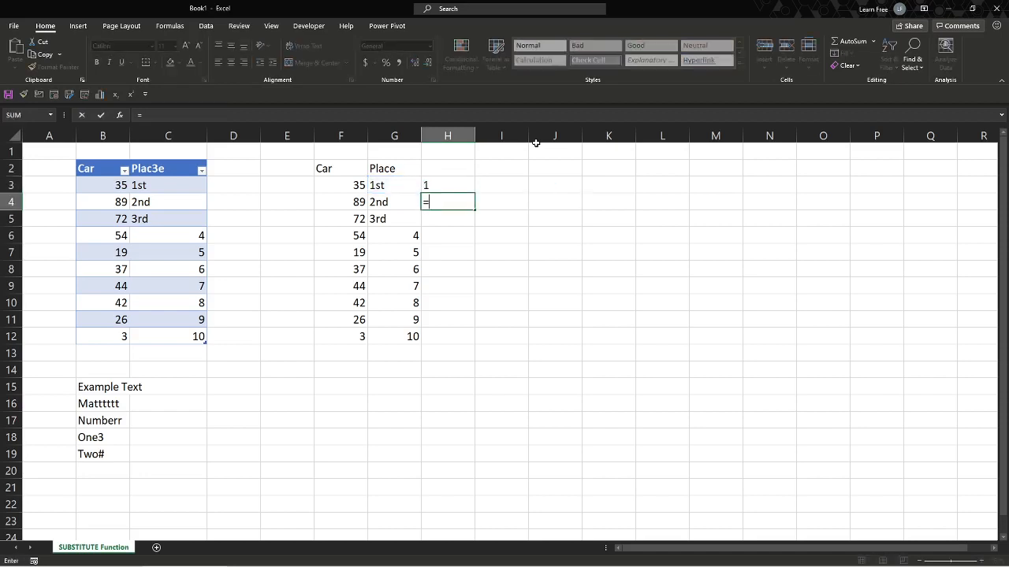
{"action": "type", "text": "subs"}
{"action": "key", "text": "BackSpace"}
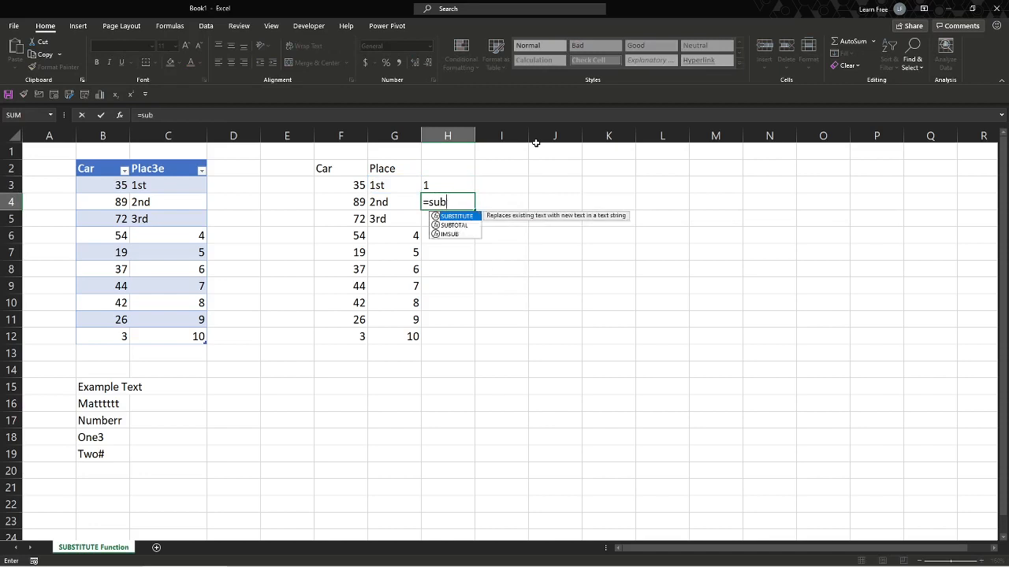
{"action": "key", "text": "Tab"}
{"action": "key", "text": "Left"}
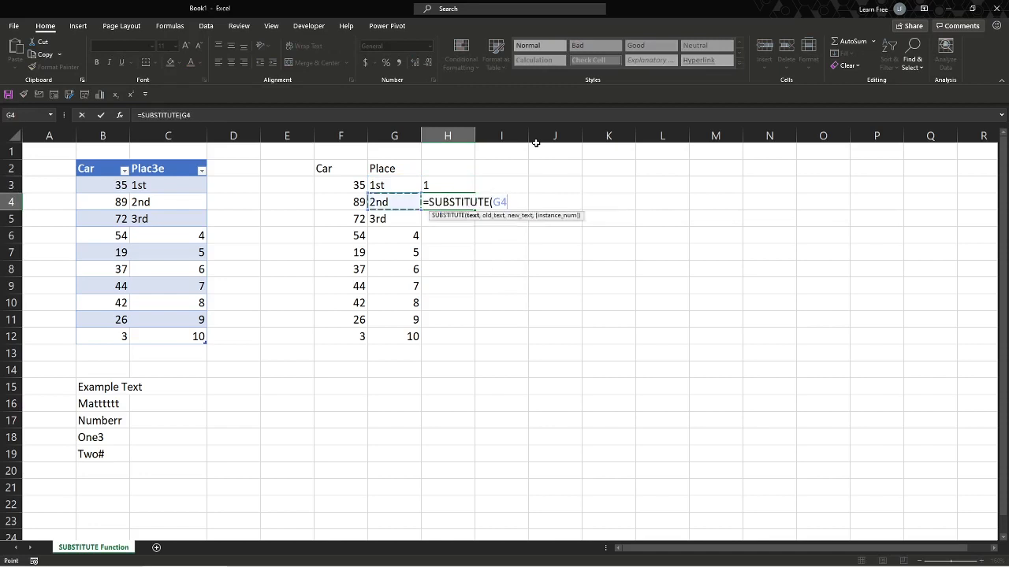
{"action": "type", "text": ",\"nd\","}
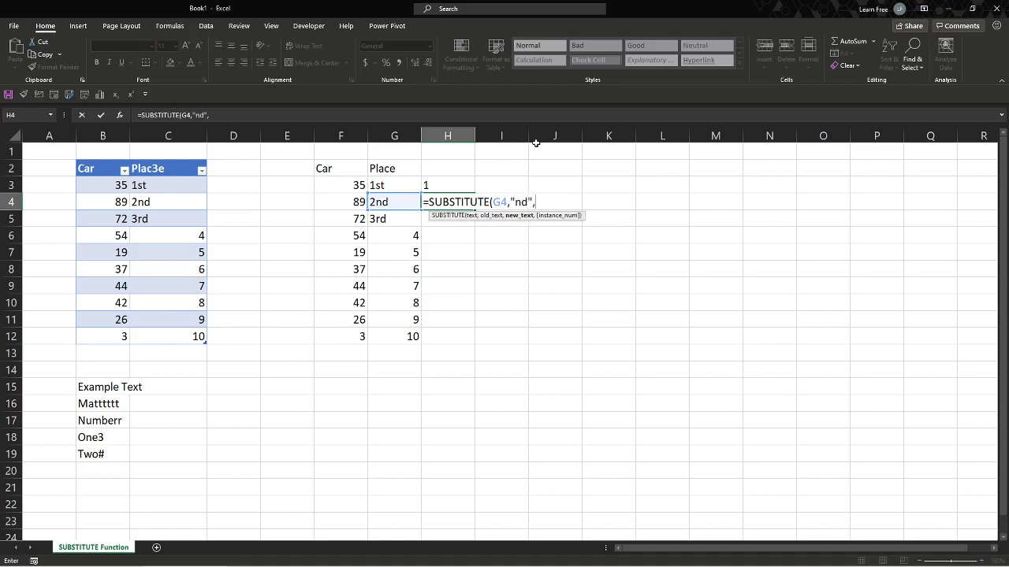
{"action": "type", "text": "\"\",1)"}
{"action": "key", "text": "Return"}
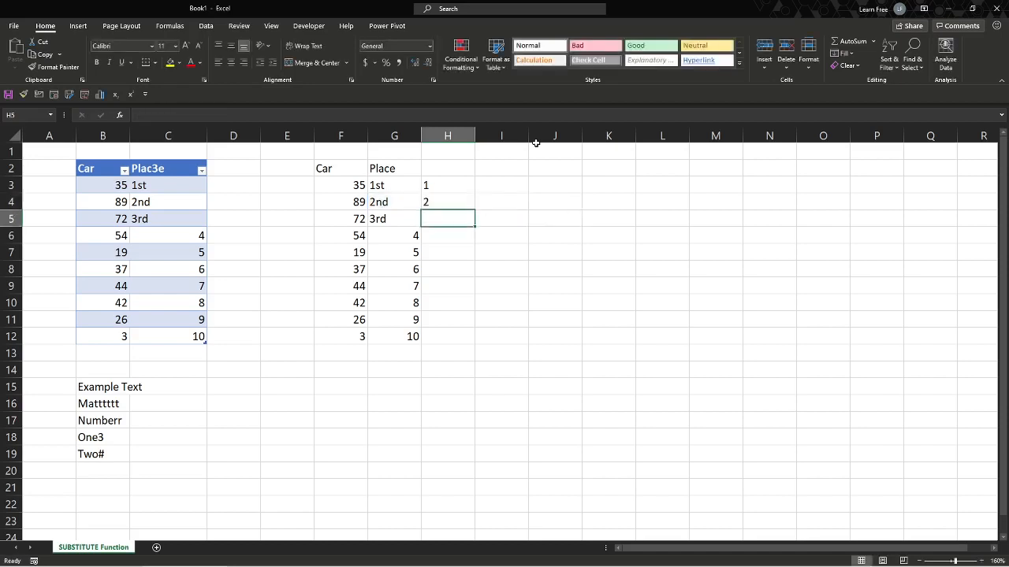
Enter =SUBSTITUTE(G5,"rd","",1) in cell H5 to strip the suffix from the third place.
{"action": "type", "text": "=SUBSTITUTE("}
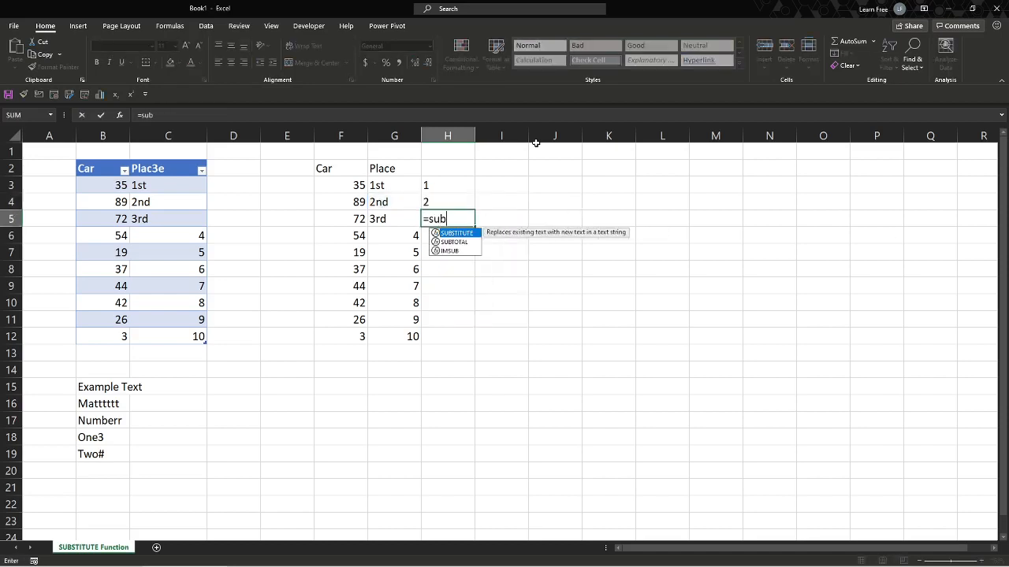
{"action": "key", "text": "Left"}
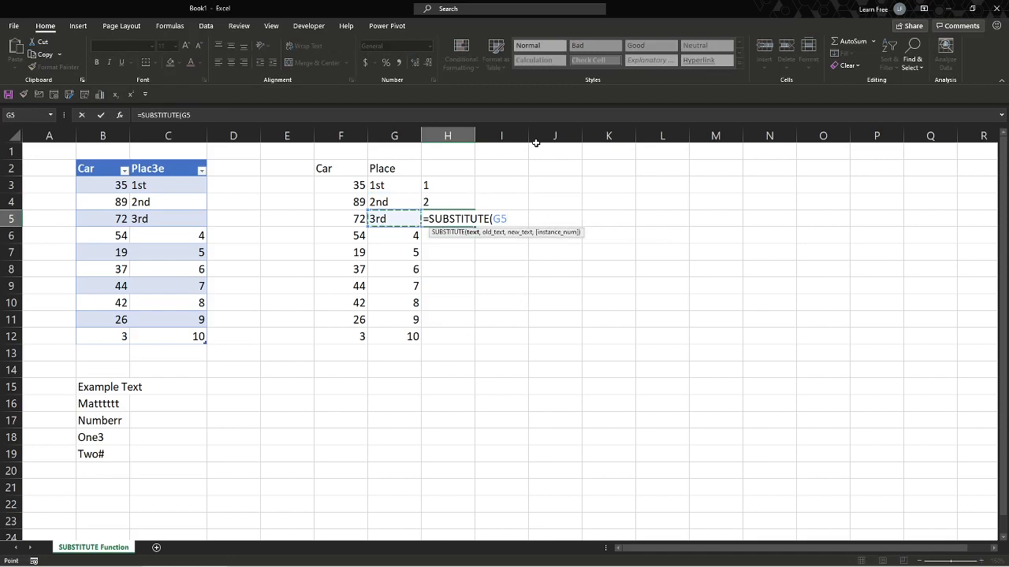
{"action": "type", "text": ",\"rd\","}
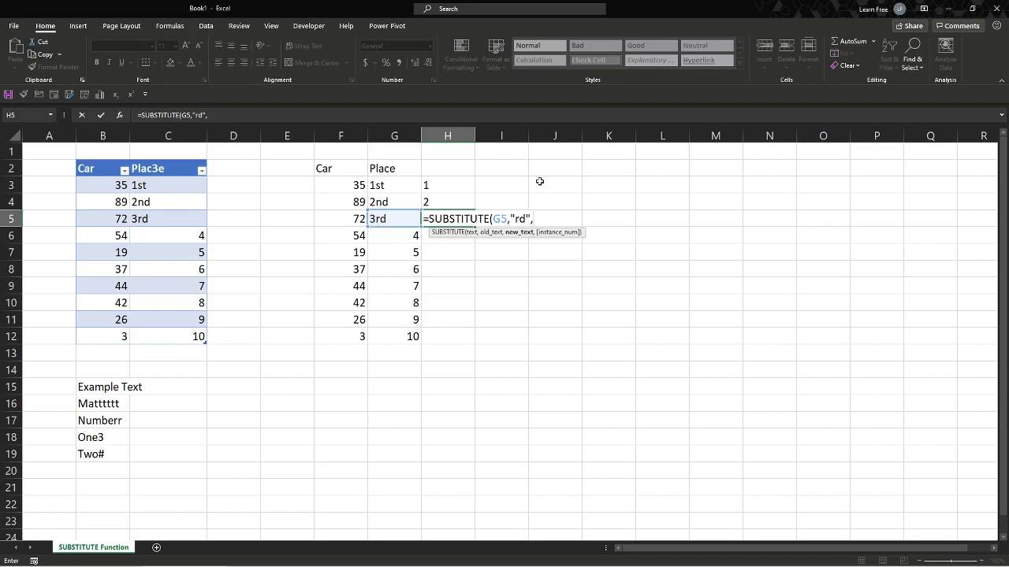
{"action": "type", "text": "\"\",1"}
{"action": "key", "text": "Return"}
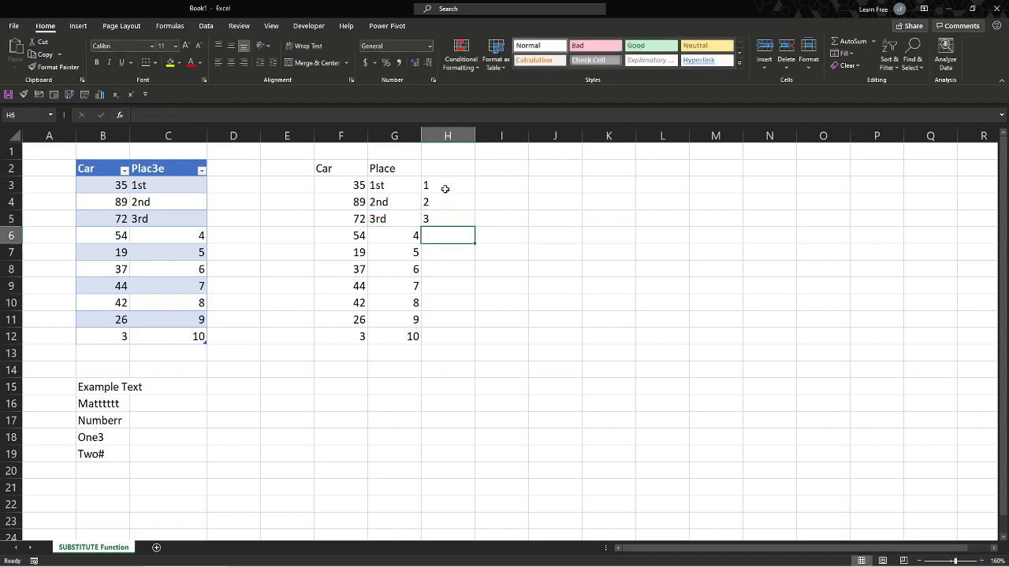
Copy the formula results in H3:H5 and paste them as values over the ordinal places in G3:G5.
{"action": "left_click_drag", "start_coordinate": [441, 189], "coordinate": [440, 215]}
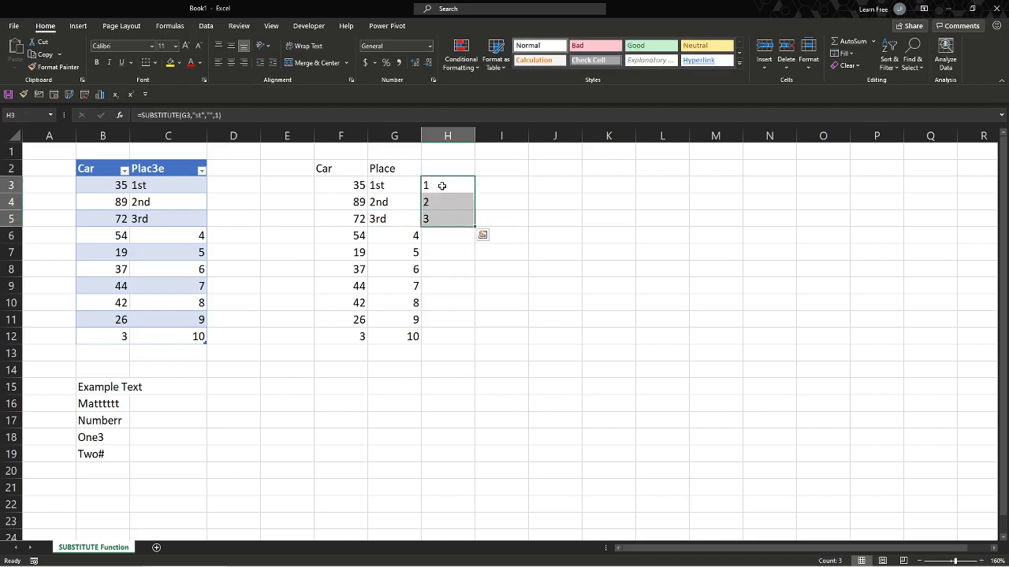
{"action": "right_click", "coordinate": [441, 185]}
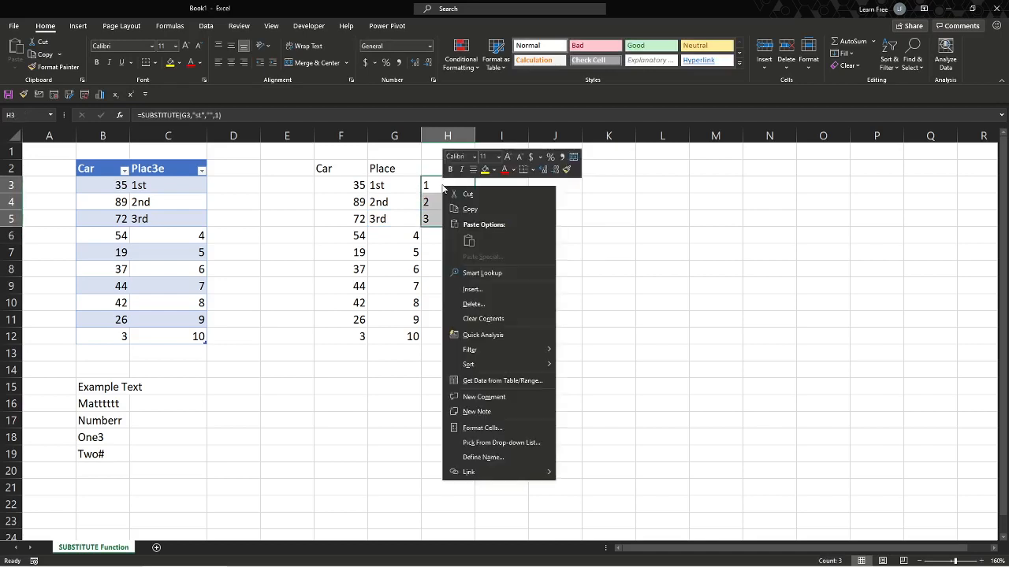
{"action": "left_click", "coordinate": [485, 209]}
{"action": "left_click", "coordinate": [395, 185]}
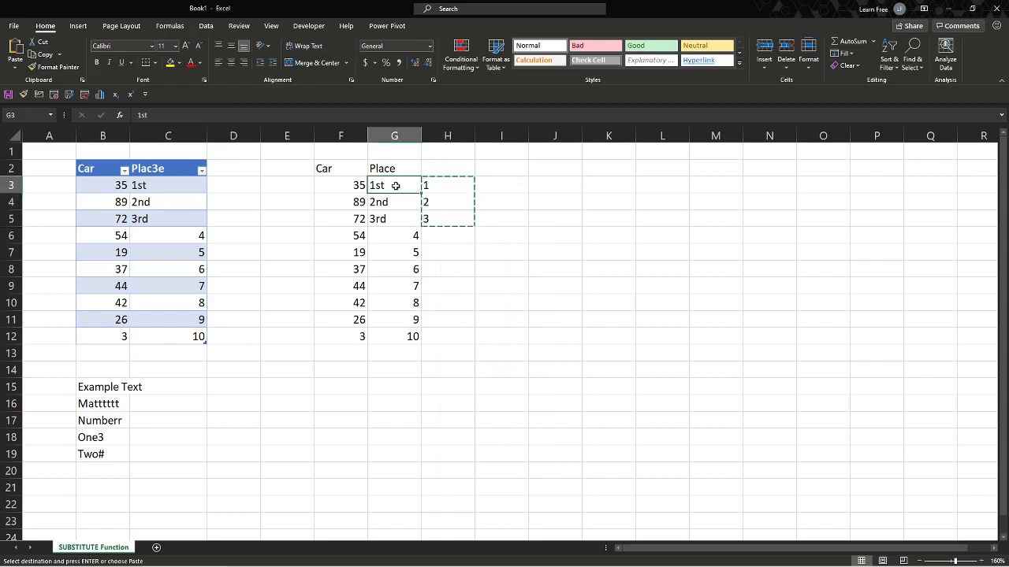
{"action": "left_click_drag", "start_coordinate": [395, 188], "coordinate": [394, 214]}
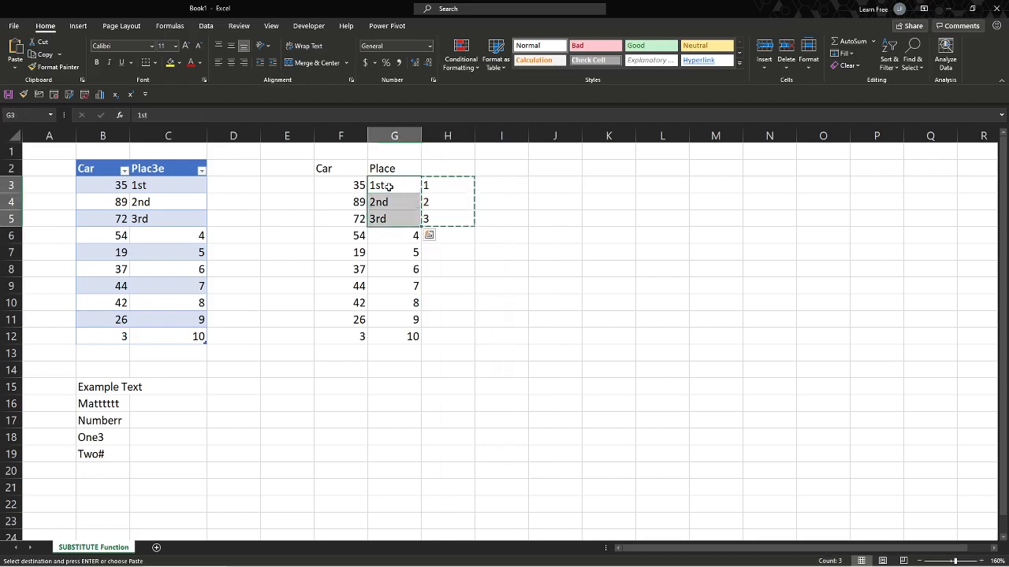
{"action": "right_click", "coordinate": [388, 186]}
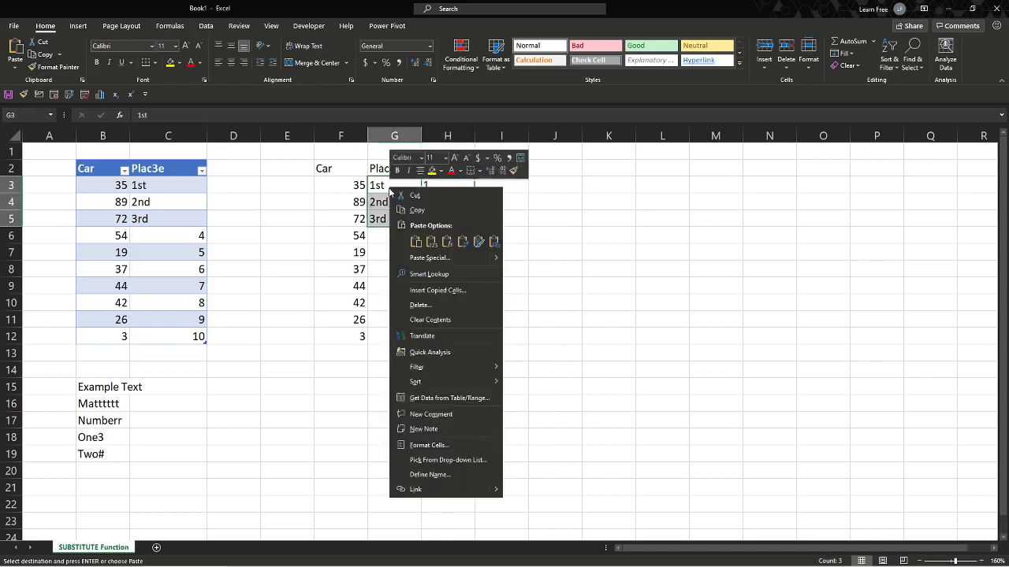
{"action": "left_click", "coordinate": [431, 241]}
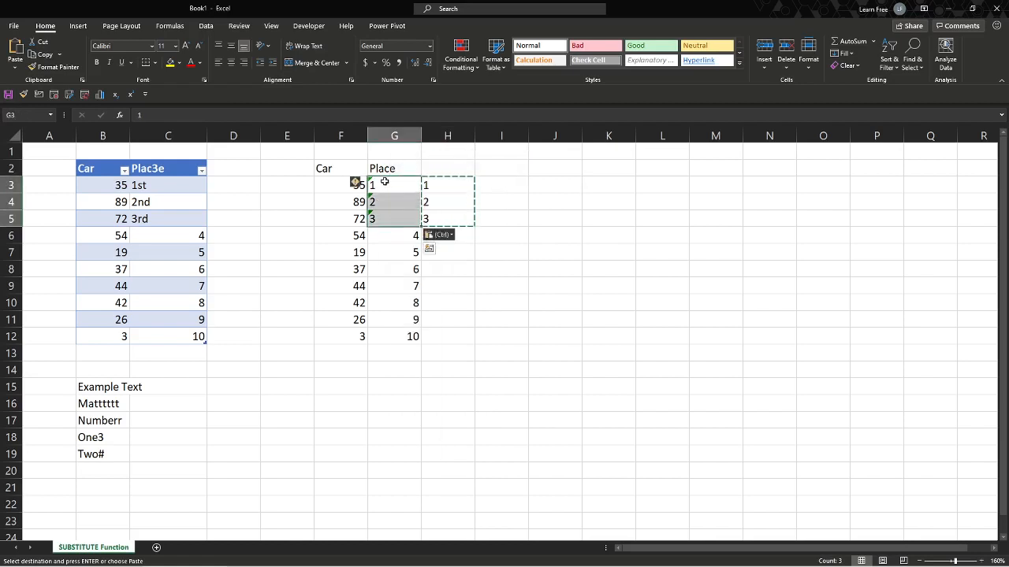
{"action": "left_click", "coordinate": [402, 235]}
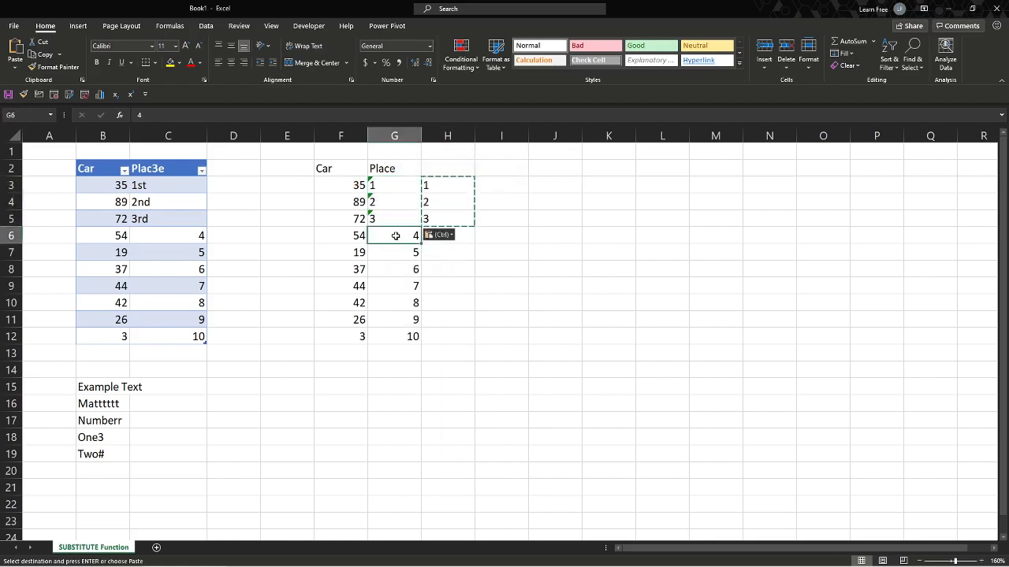
{"action": "left_click", "coordinate": [400, 249]}
{"action": "left_click", "coordinate": [397, 226]}
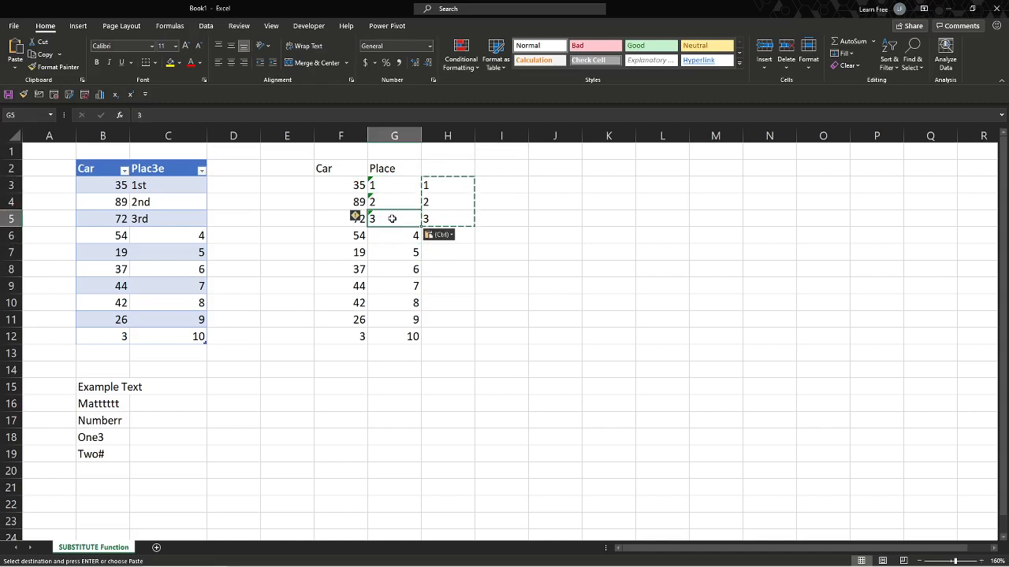
{"action": "left_click", "coordinate": [402, 235]}
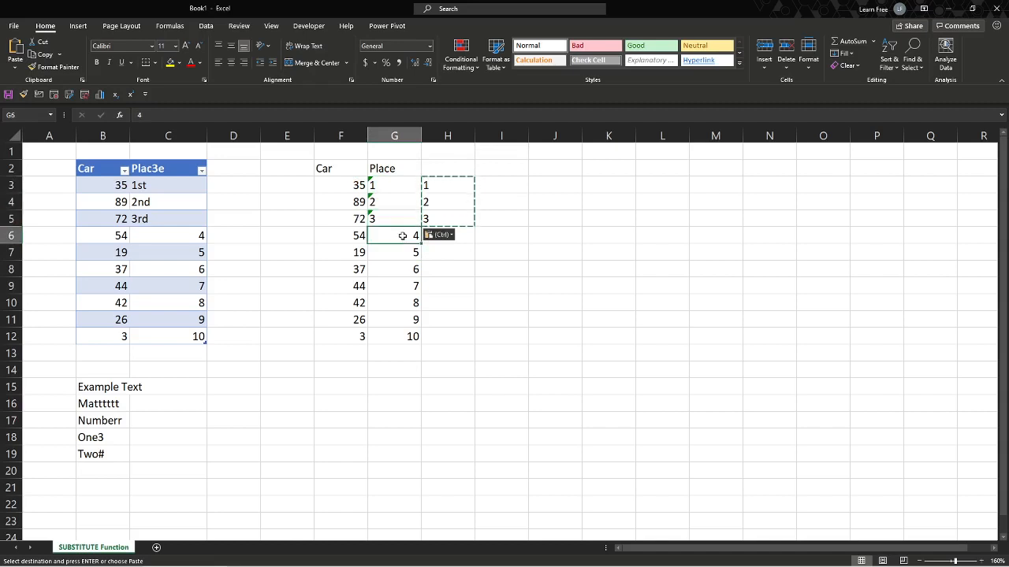
Convert the text-formatted places in G3:G5 to numbers.
{"action": "left_click", "coordinate": [388, 189]}
{"action": "left_click_drag", "start_coordinate": [388, 189], "coordinate": [394, 219]}
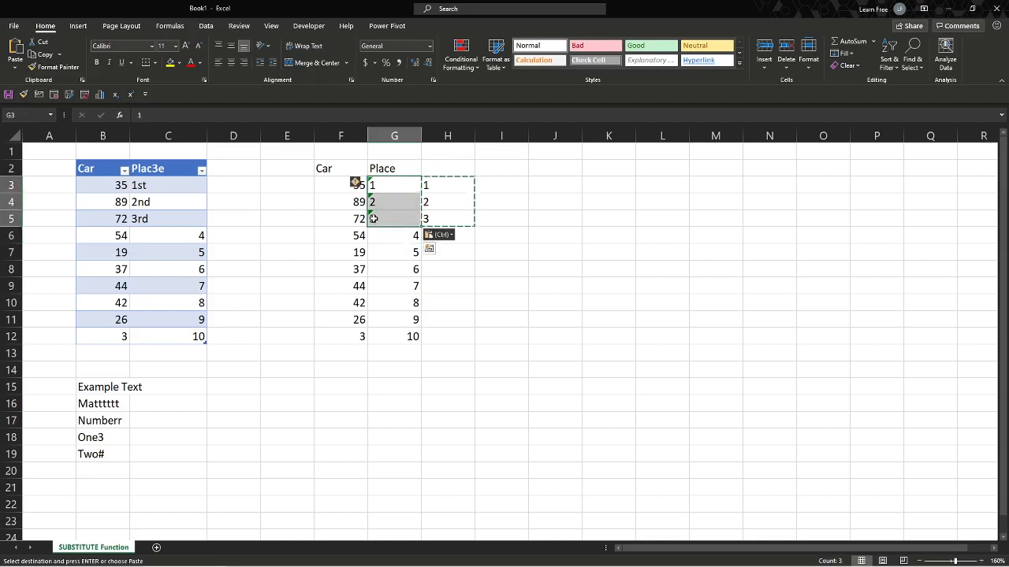
{"action": "mouse_move", "coordinate": [357, 186]}
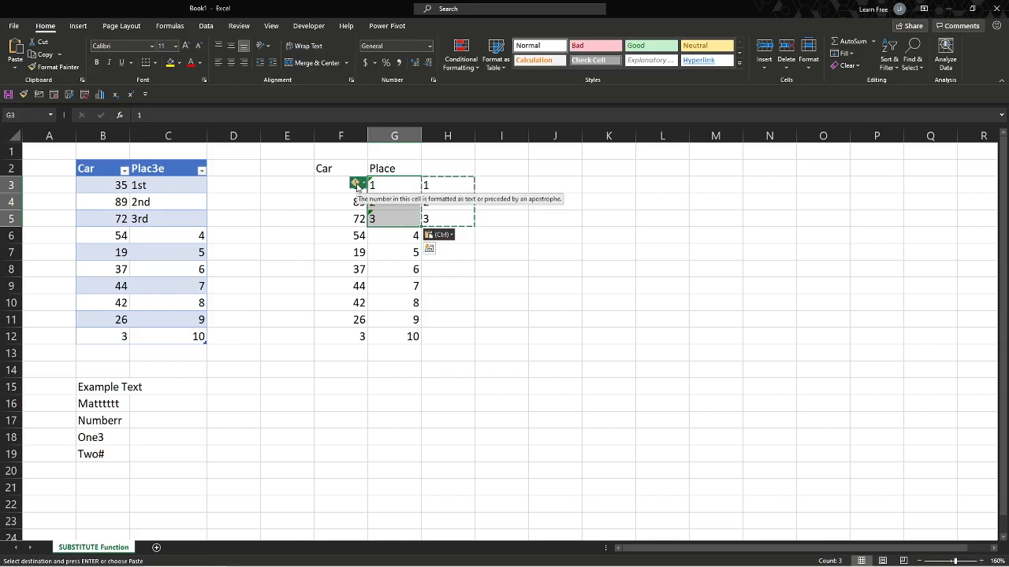
{"action": "left_click", "coordinate": [356, 187]}
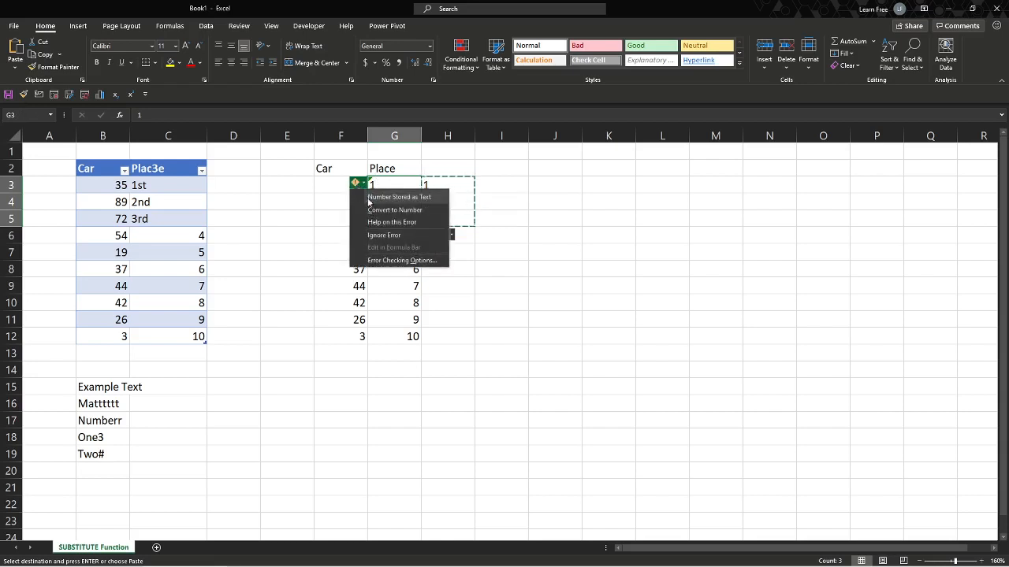
{"action": "left_click", "coordinate": [387, 211]}
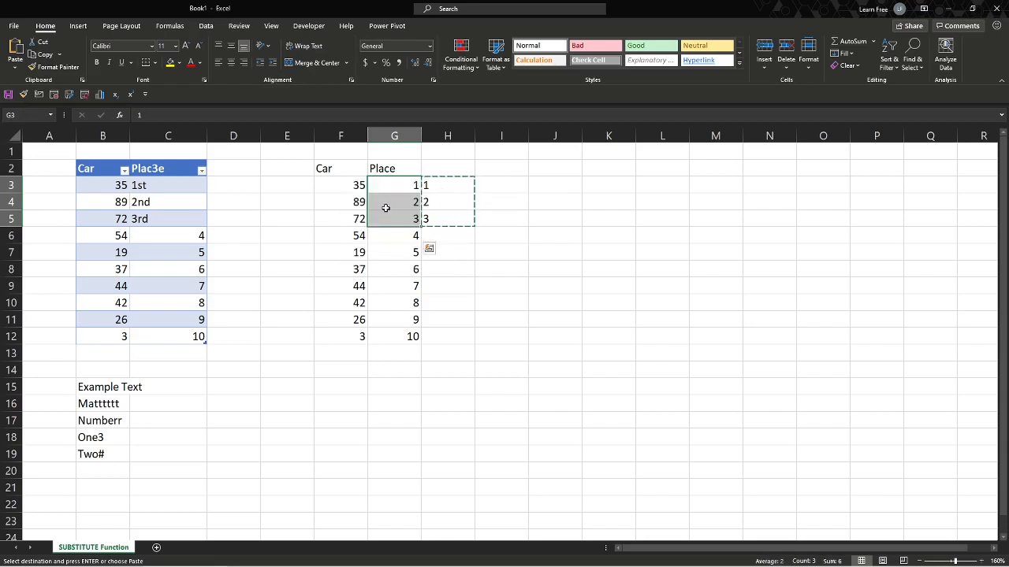
Clear the helper formulas from H3:H5.
{"action": "left_click_drag", "start_coordinate": [445, 191], "coordinate": [449, 217]}
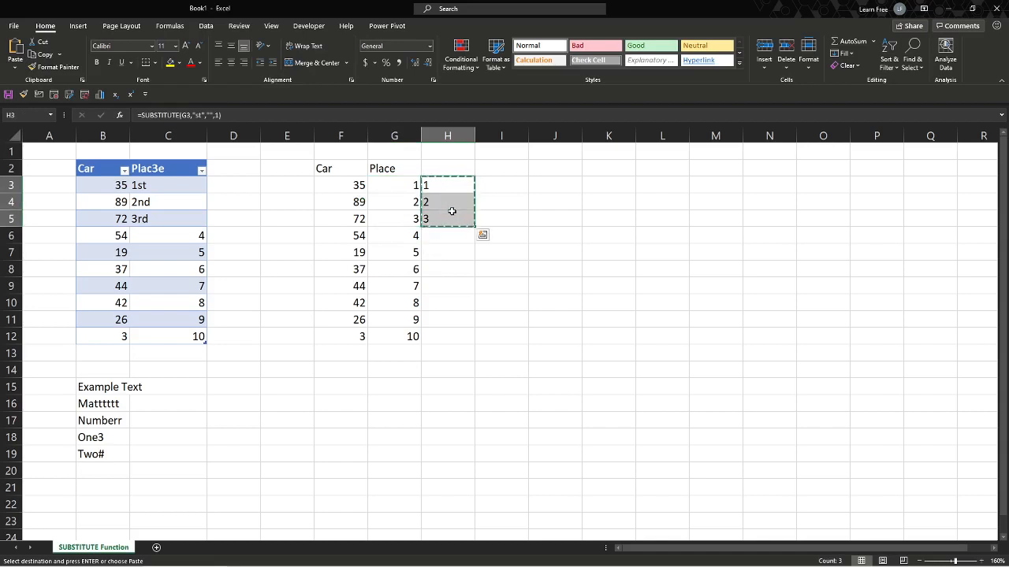
{"action": "key", "text": "Delete"}
{"action": "left_click", "coordinate": [175, 403]}
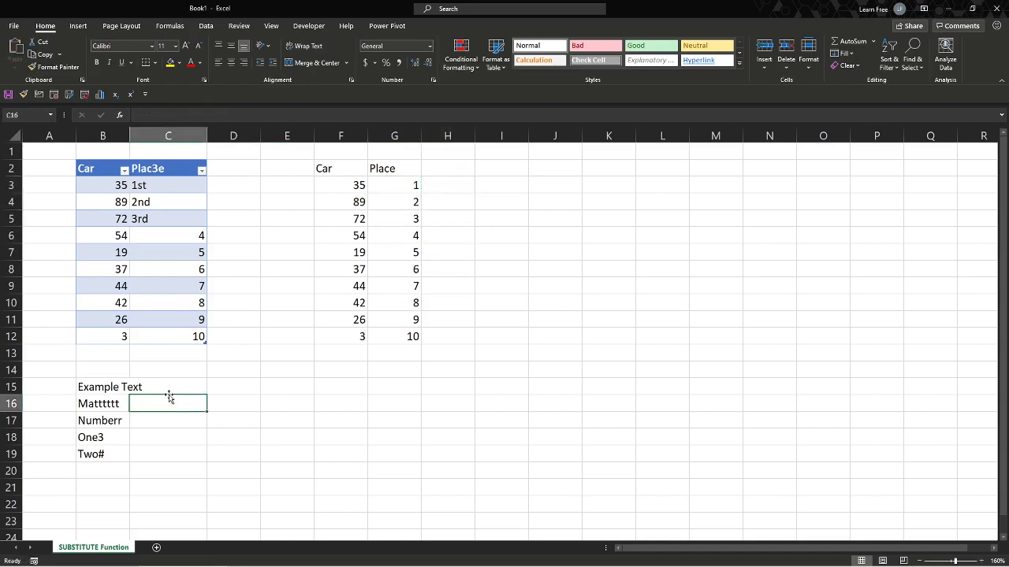
Autofit the width of column B to its contents.
{"action": "left_click", "coordinate": [172, 389]}
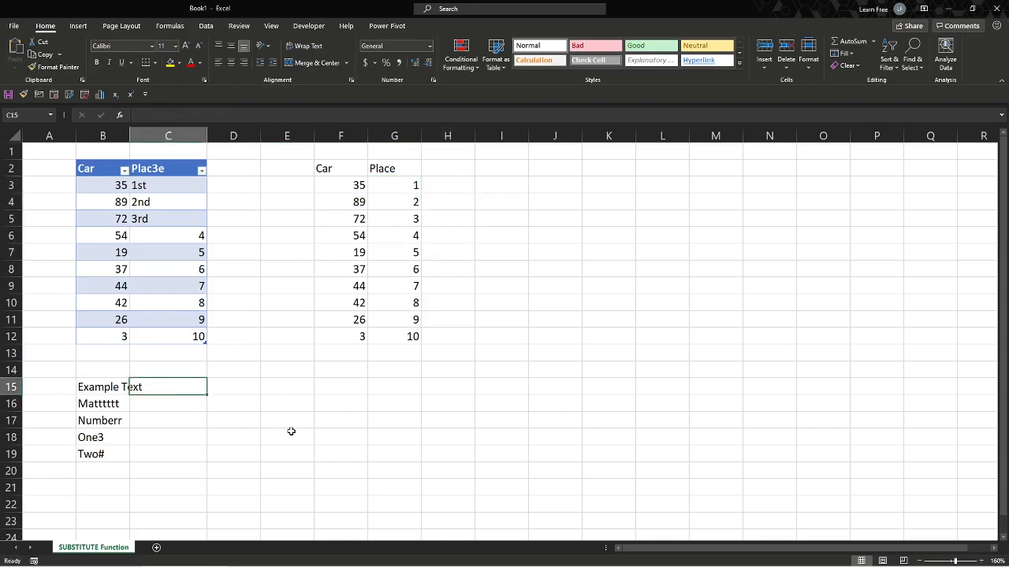
{"action": "left_click", "coordinate": [176, 405]}
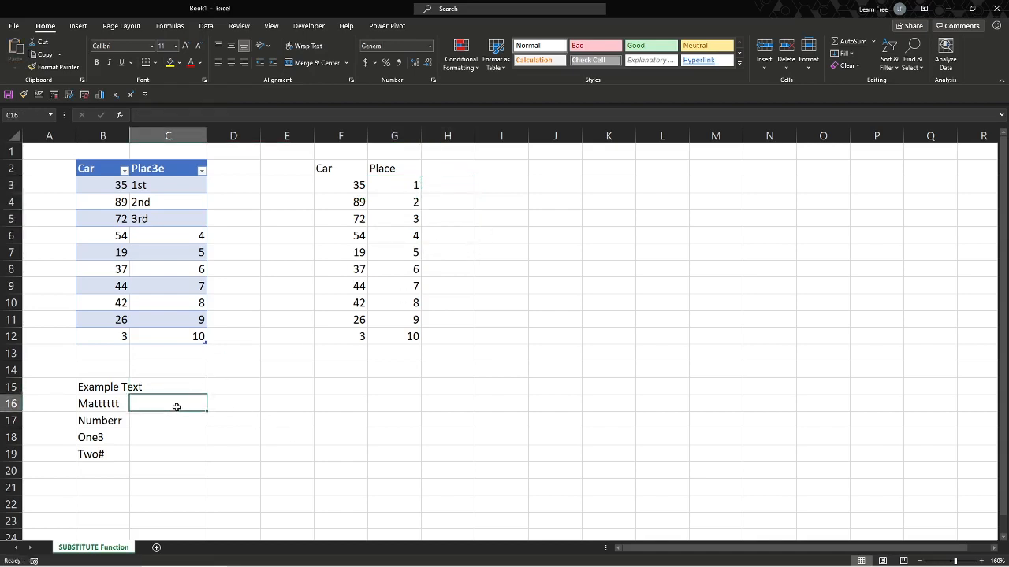
{"action": "double_click", "coordinate": [129, 136]}
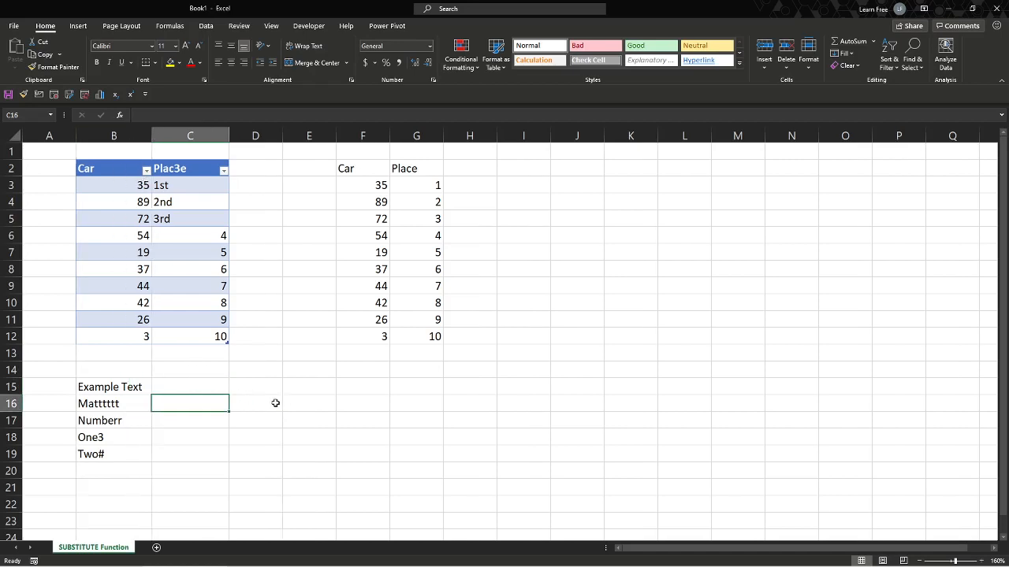
Enter the heading SUBSTITUTE in cell C15 beside the Example Text heading.
{"action": "key", "text": "Up"}
{"action": "type", "text": "S"}
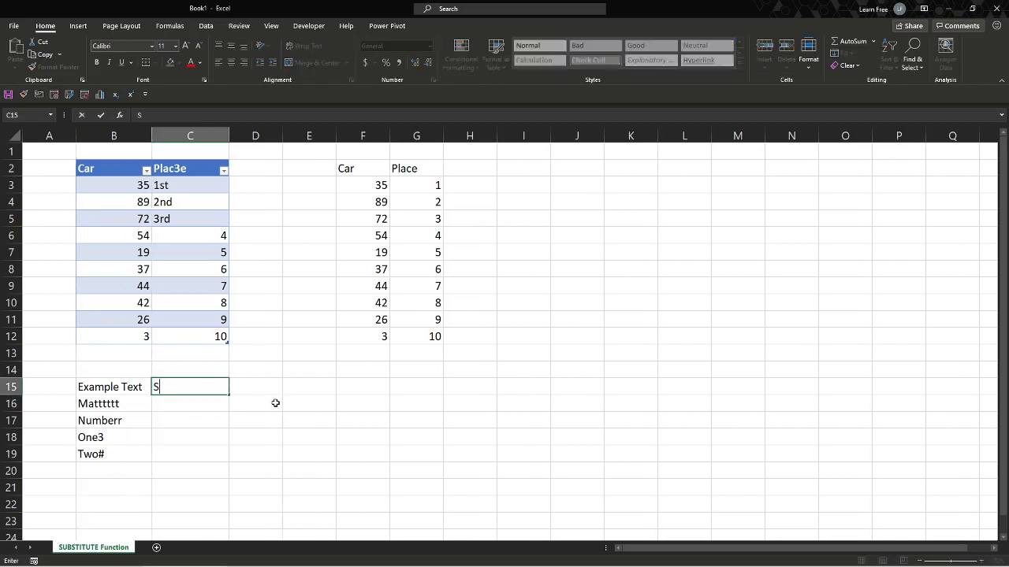
{"action": "type", "text": "UBSTITUTE"}
{"action": "key", "text": "Return"}
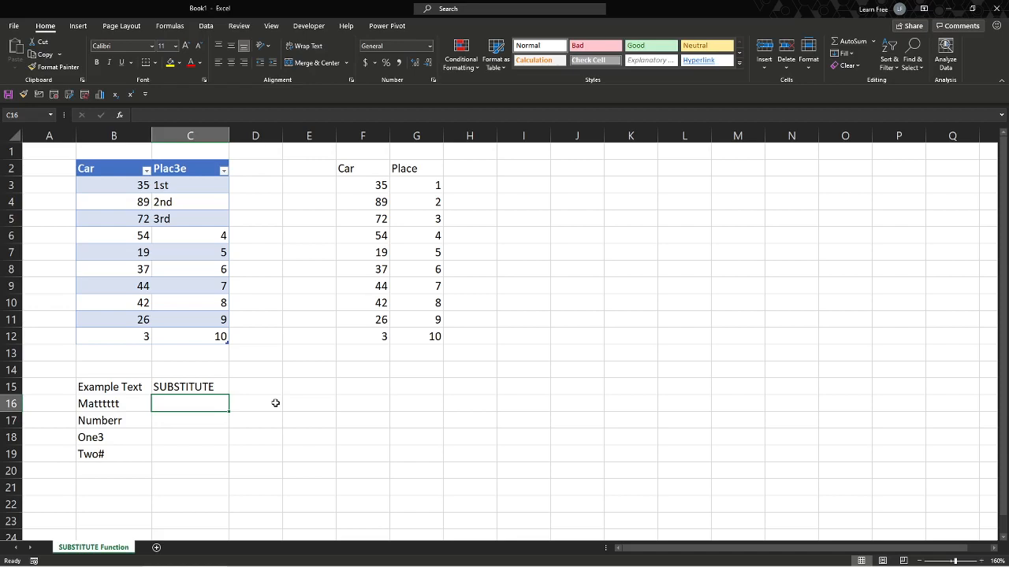
Enter =SUBSTITUTE(B16,"tttttt","tt",1) in cell C16 to shorten the repeated letters of the first example.
{"action": "type", "text": "="}
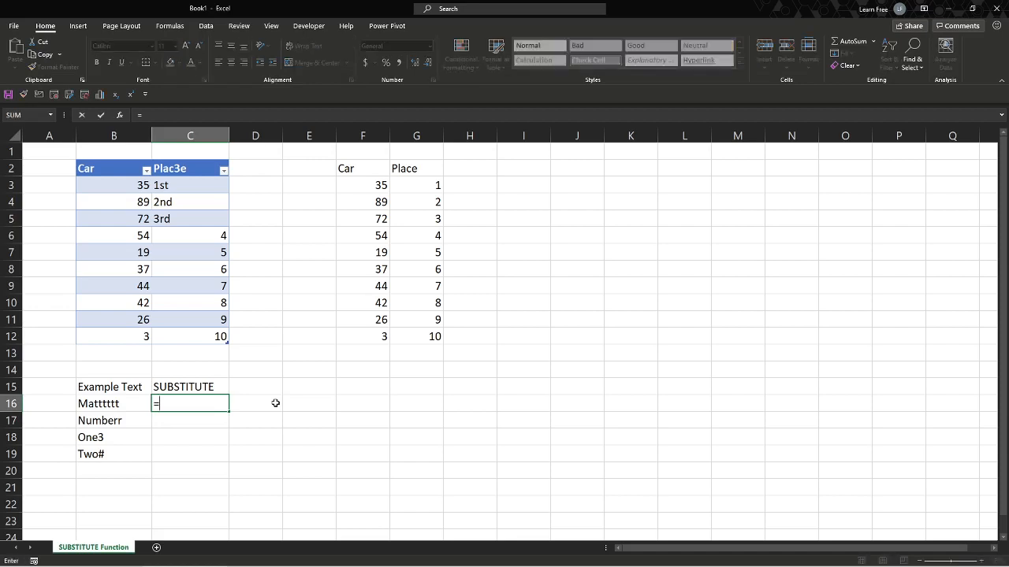
{"action": "type", "text": "sub"}
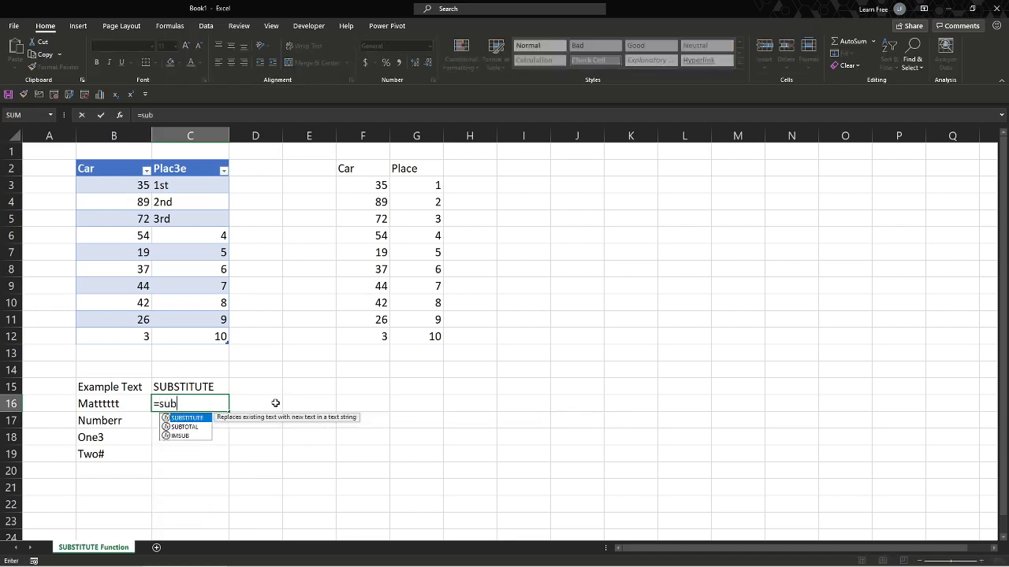
{"action": "key", "text": "Tab"}
{"action": "key", "text": "Left"}
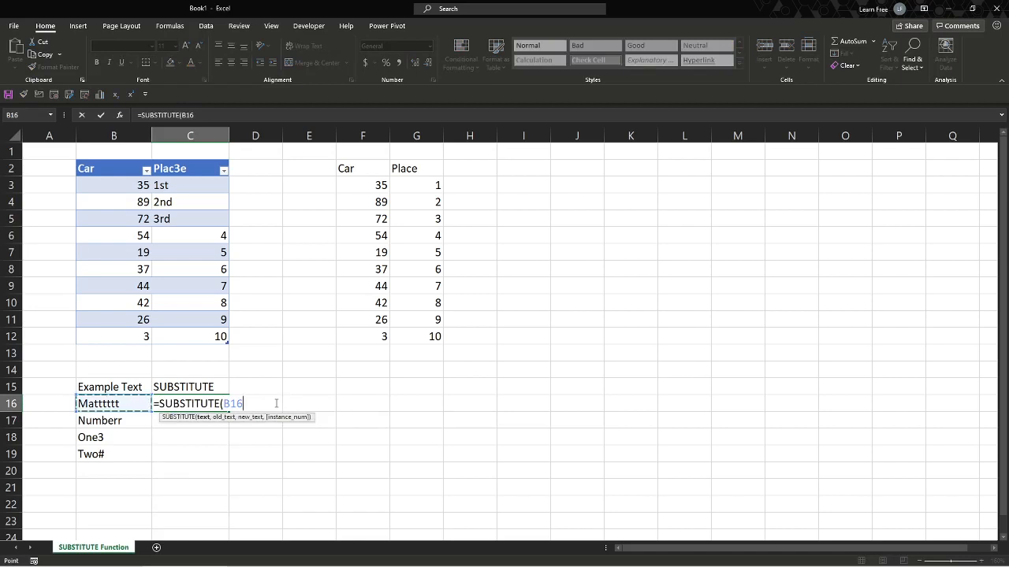
{"action": "type", "text": ","}
{"action": "type", "text": "\"tttttt\""}
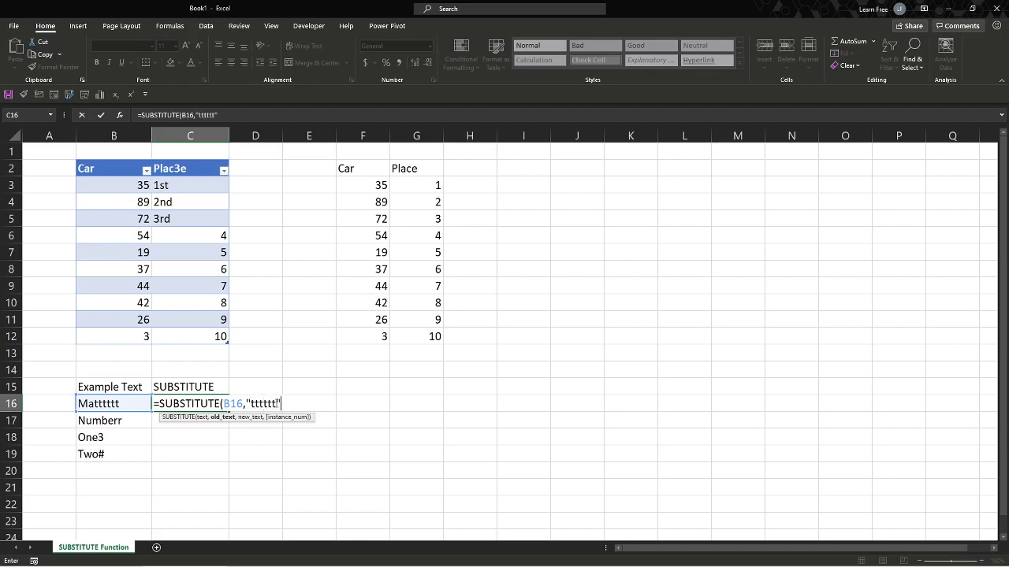
{"action": "type", "text": ",\"tt\",1)"}
{"action": "key", "text": "Return"}
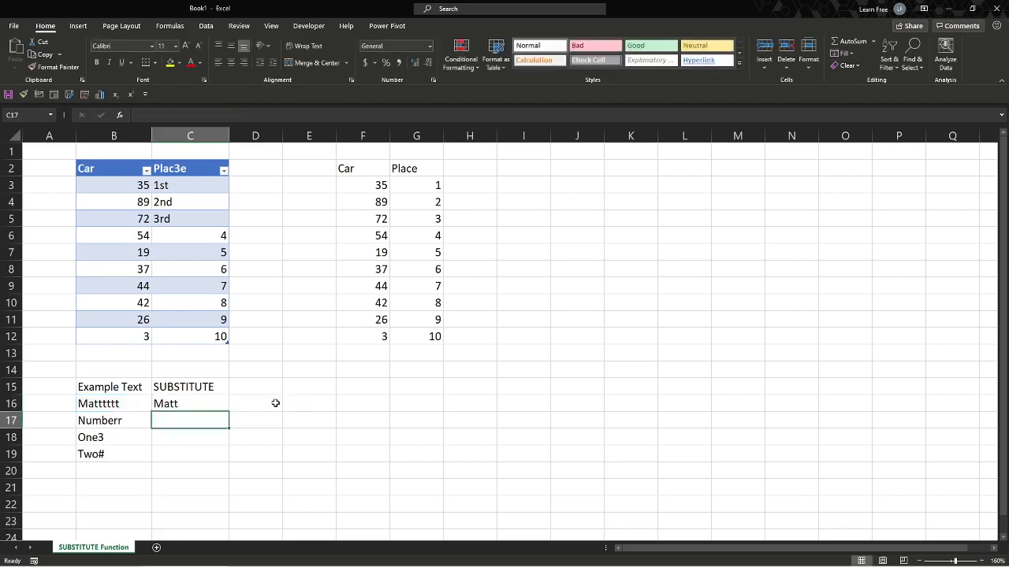
Enter =SUBSTITUTE(B16,"tttt","",1) in cell D16 to remove the four extra letters from the first example.
{"action": "key", "text": "Right"}
{"action": "left_click", "coordinate": [275, 404]}
{"action": "type", "text": "="}
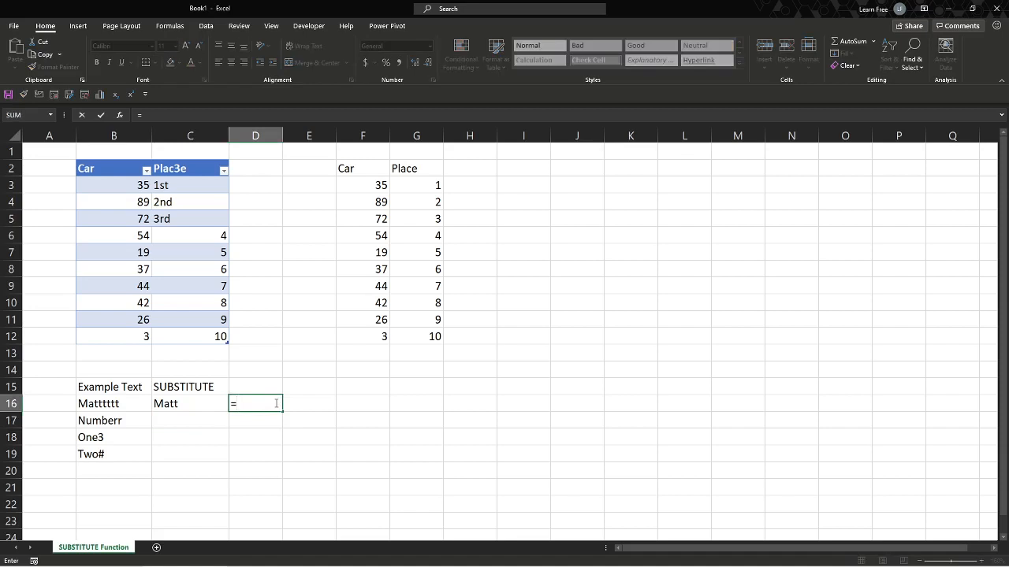
{"action": "type", "text": "sub"}
{"action": "key", "text": "Tab"}
{"action": "key", "text": "Left"}
{"action": "key", "text": "Left"}
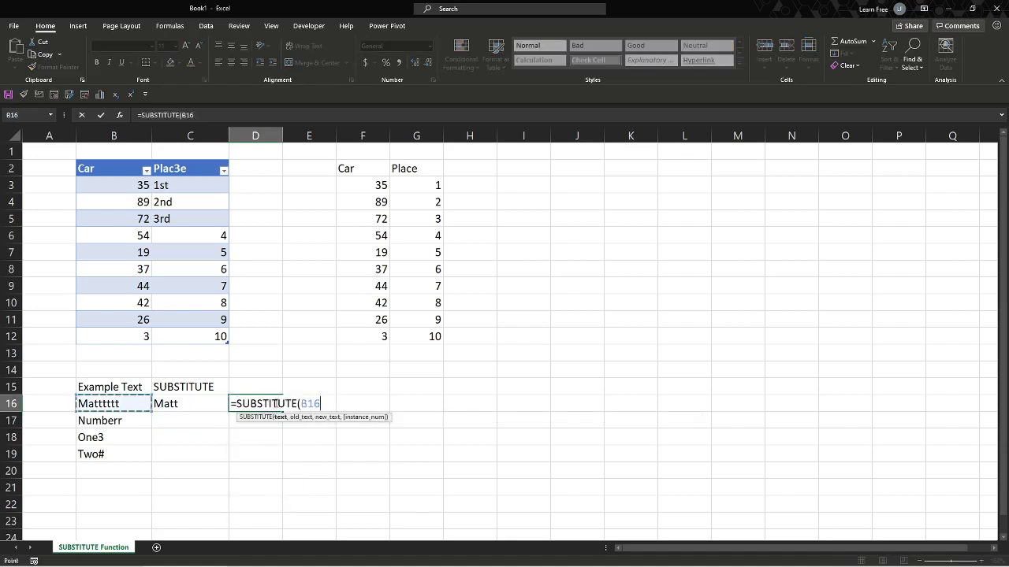
{"action": "type", "text": ","}
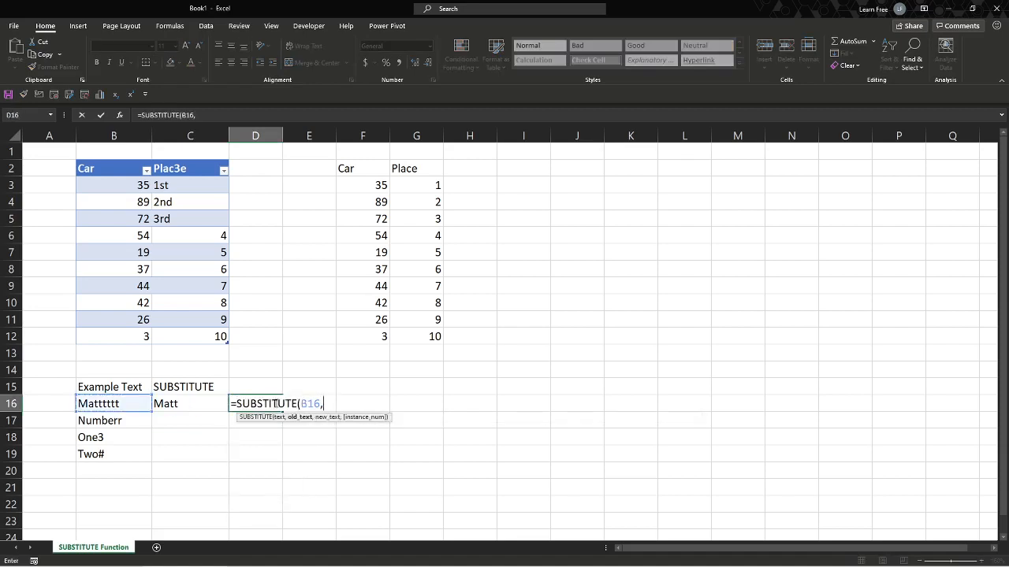
{"action": "type", "text": "\"M"}
{"action": "key", "text": "BackSpace"}
{"action": "type", "text": "T"}
{"action": "key", "text": "BackSpace"}
{"action": "type", "text": "ttt\""}
{"action": "key", "text": "BackSpace"}
{"action": "type", "text": "t\","}
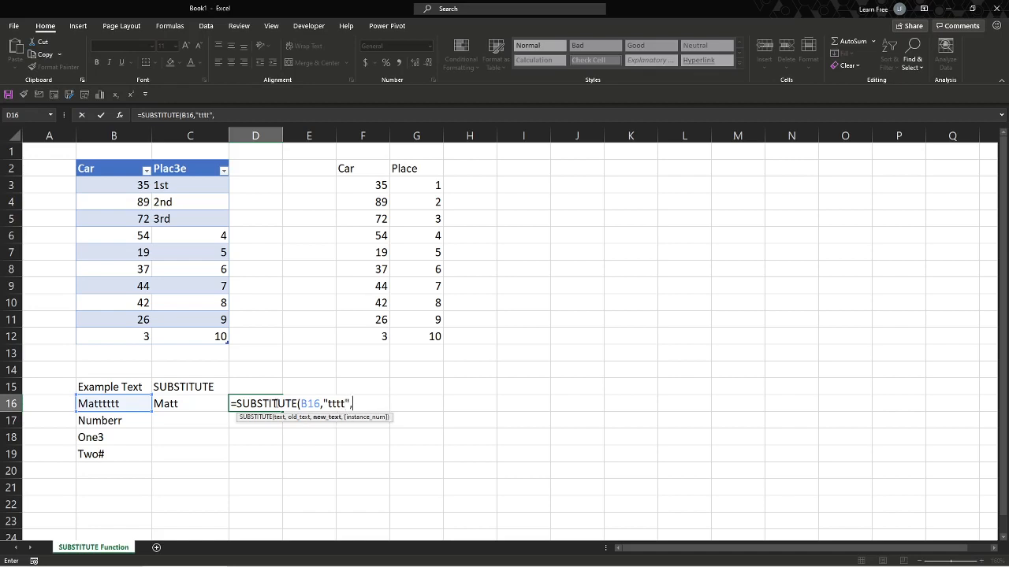
{"action": "type", "text": "\"\",1"}
{"action": "key", "text": "Return"}
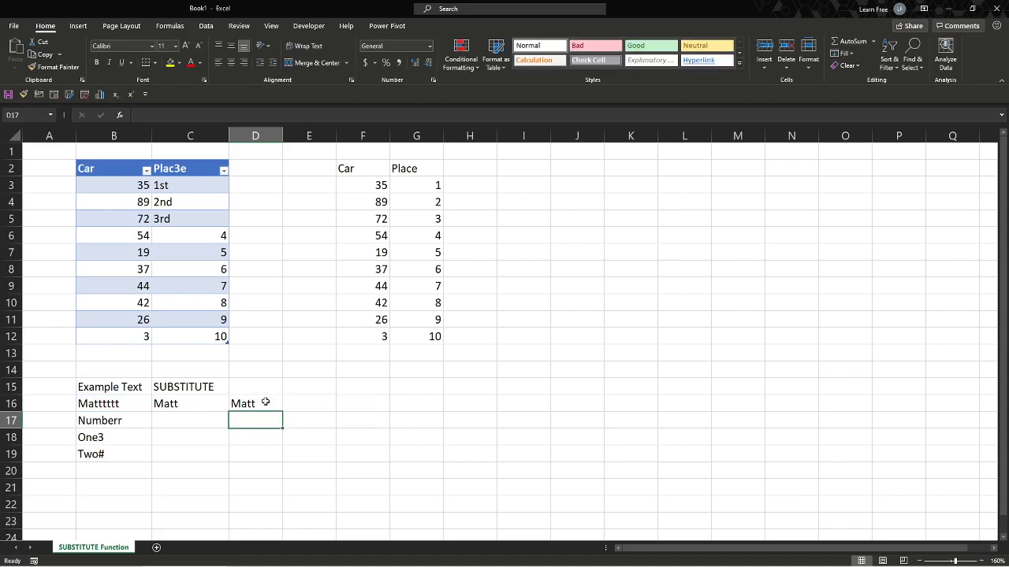
Enter =SUBSTITUTE(B17,"r","",1) in cell C17 to remove the first r from the second example.
{"action": "left_click", "coordinate": [166, 415]}
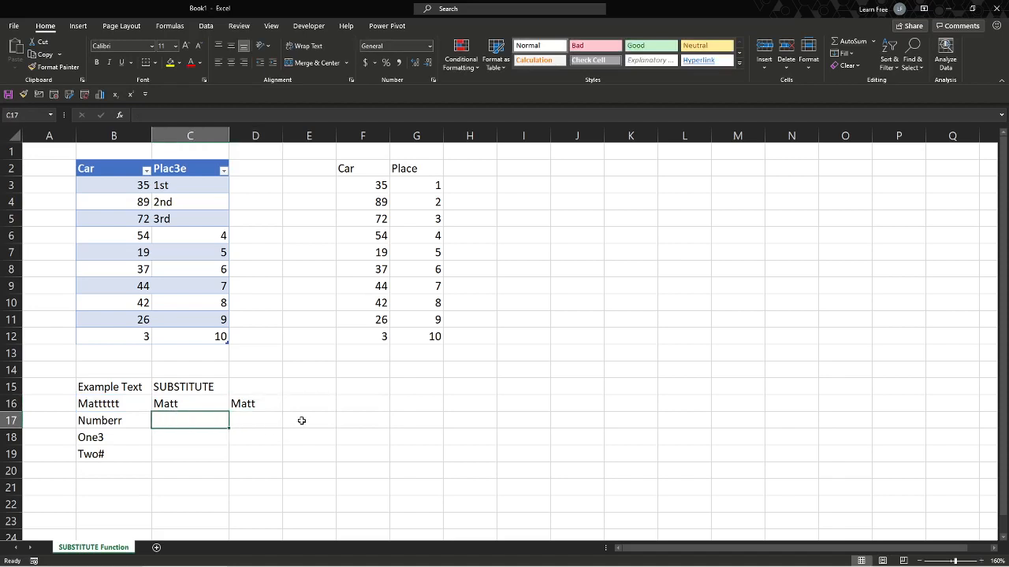
{"action": "type", "text": "=su"}
{"action": "key", "text": "Tab"}
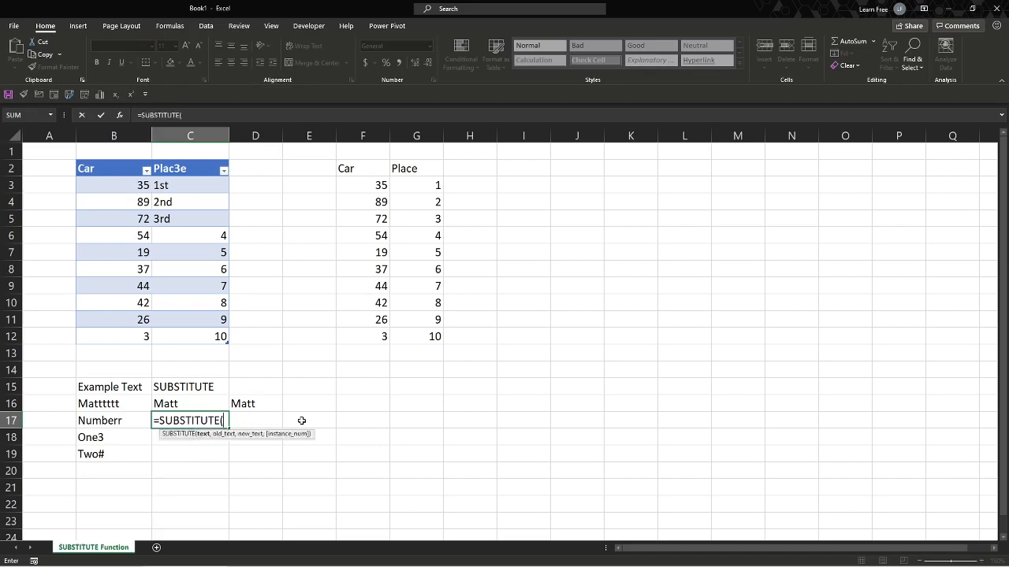
{"action": "key", "text": "Left"}
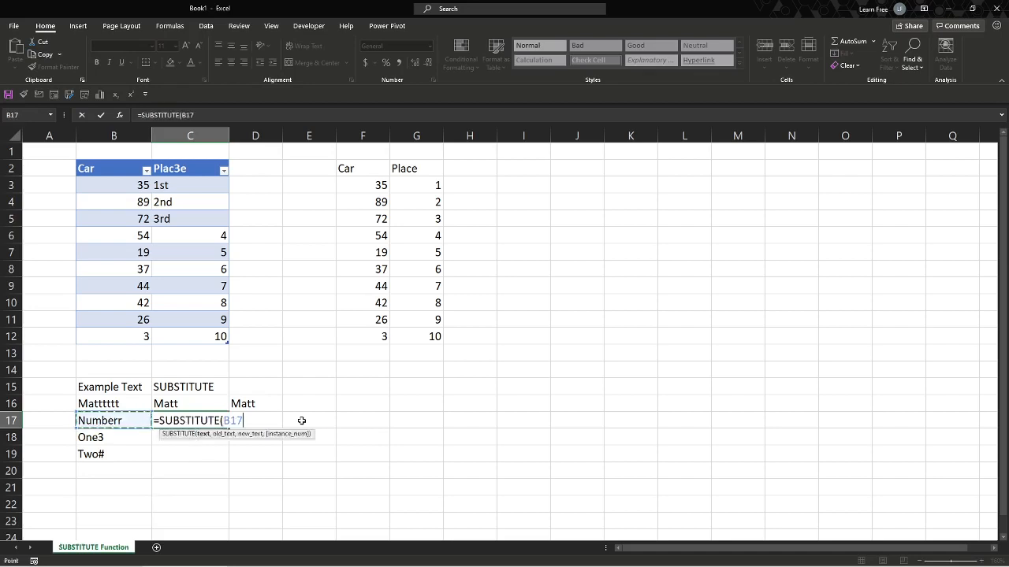
{"action": "type", "text": ",\"r\",\"\""}
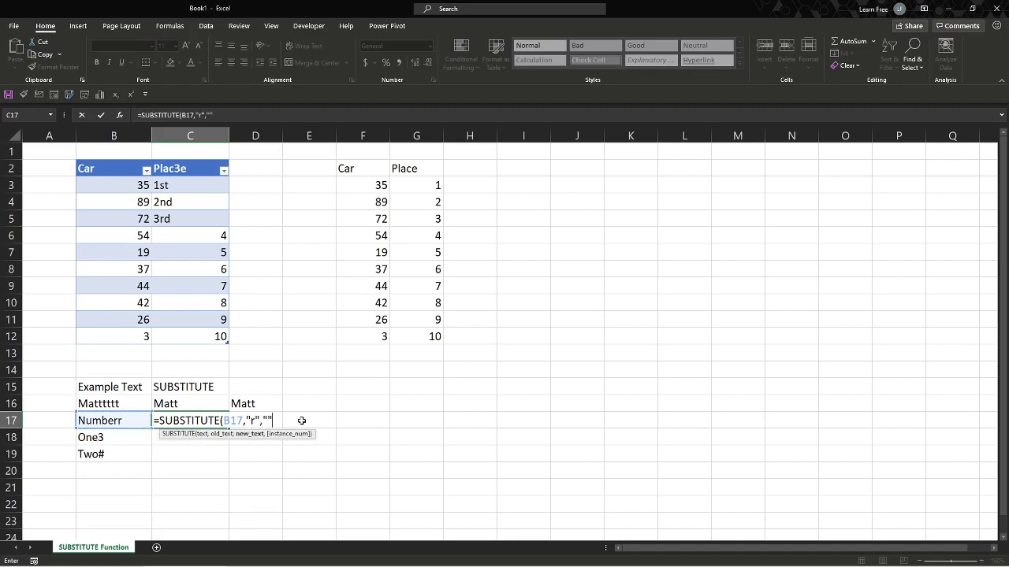
{"action": "type", "text": ",2"}
{"action": "key", "text": "BackSpace"}
{"action": "type", "text": "1)"}
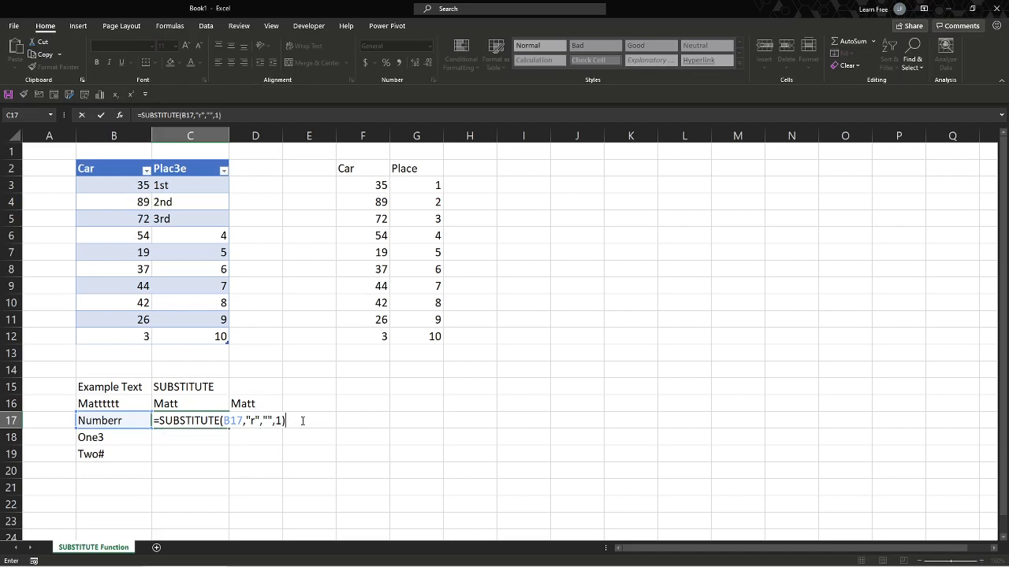
{"action": "key", "text": "Return"}
Copy the formula from C17 into D17.
{"action": "key", "text": "Up"}
{"action": "key", "text": "ctrl+c"}
{"action": "key", "text": "Right"}
{"action": "key", "text": "ctrl+v"}
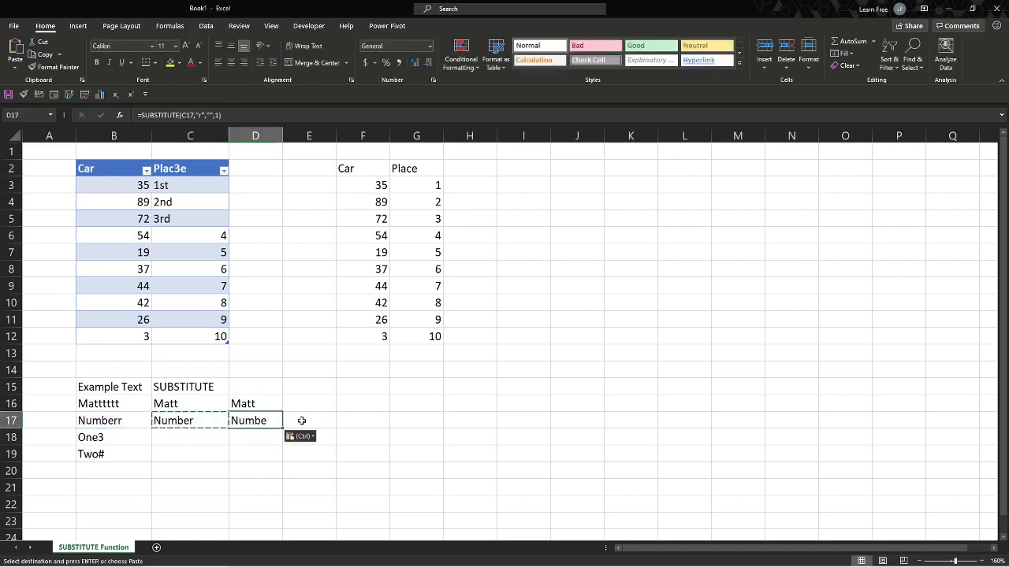
{"action": "key", "text": "Escape"}
Edit the formula in D17 to reference B17 and replace instance 2 of the letter r.
{"action": "key", "text": "F2"}
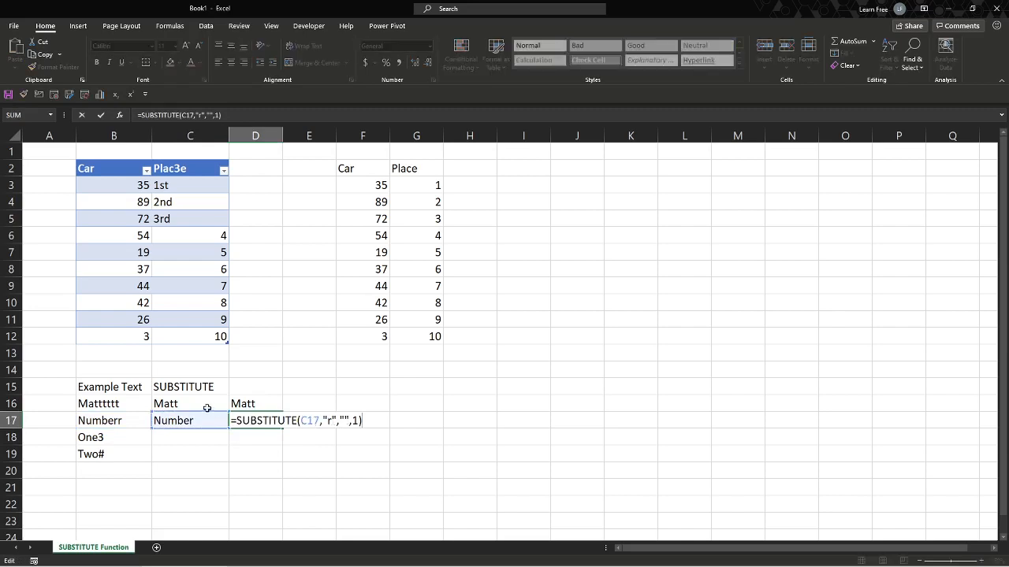
{"action": "left_click", "coordinate": [139, 417]}
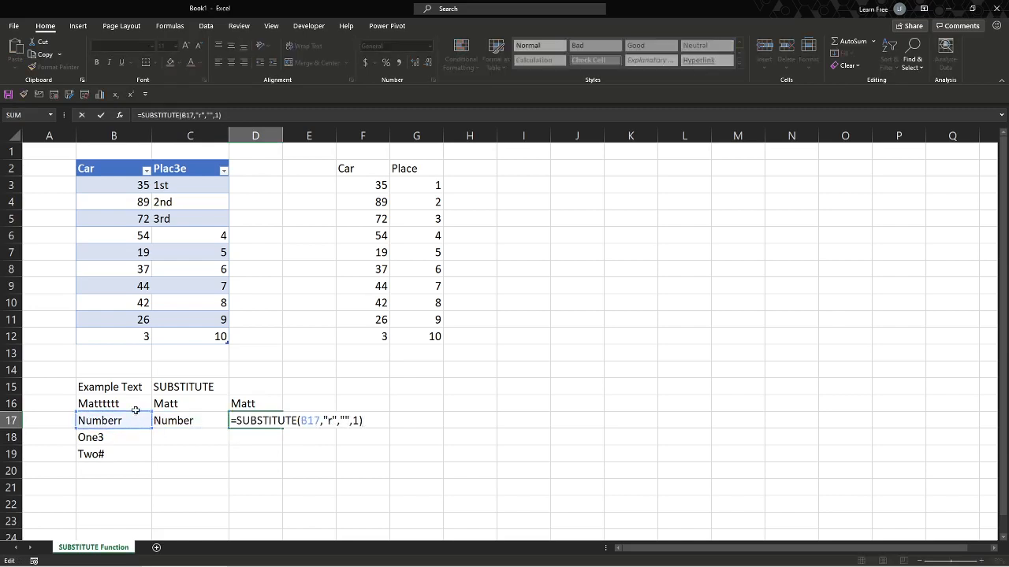
{"action": "left_click", "coordinate": [355, 420]}
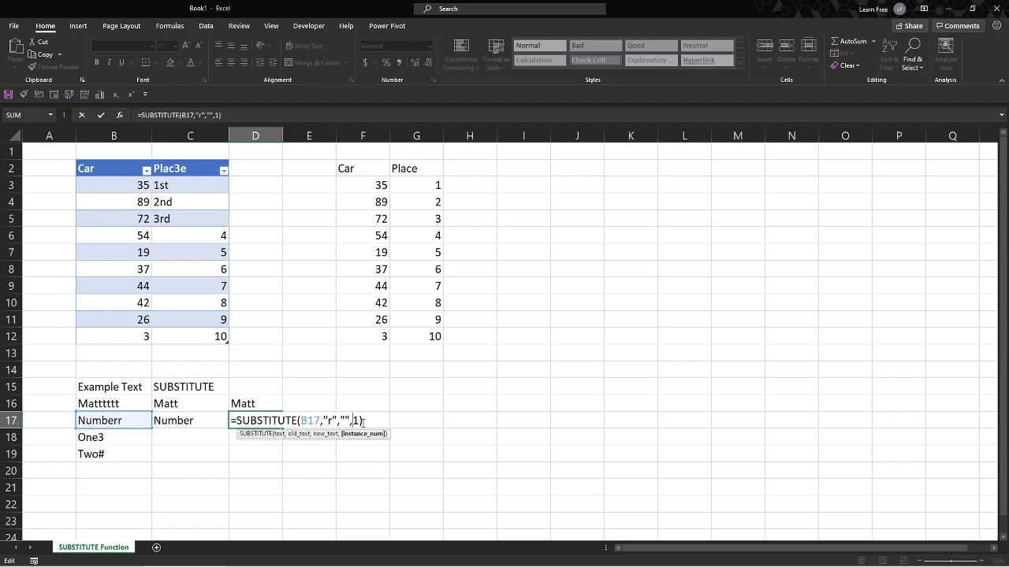
{"action": "type", "text": "2"}
{"action": "key", "text": "Delete"}
{"action": "key", "text": "ctrl+Return"}
{"action": "key", "text": "Return"}
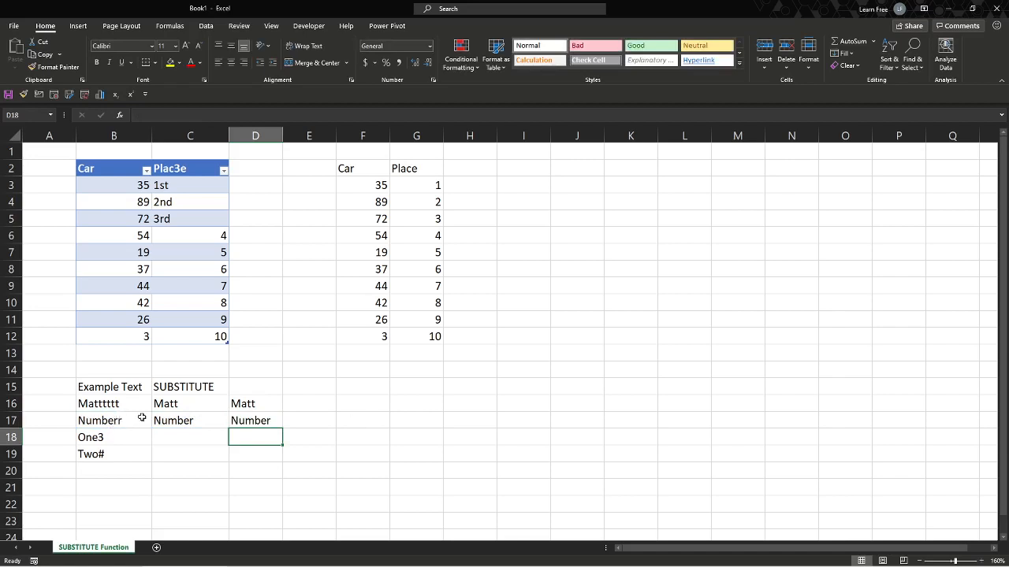
Enter =SUBSTITUTE(B18,"3","",1) in cell C18 to remove the digit from the third example.
{"action": "left_click", "coordinate": [189, 437]}
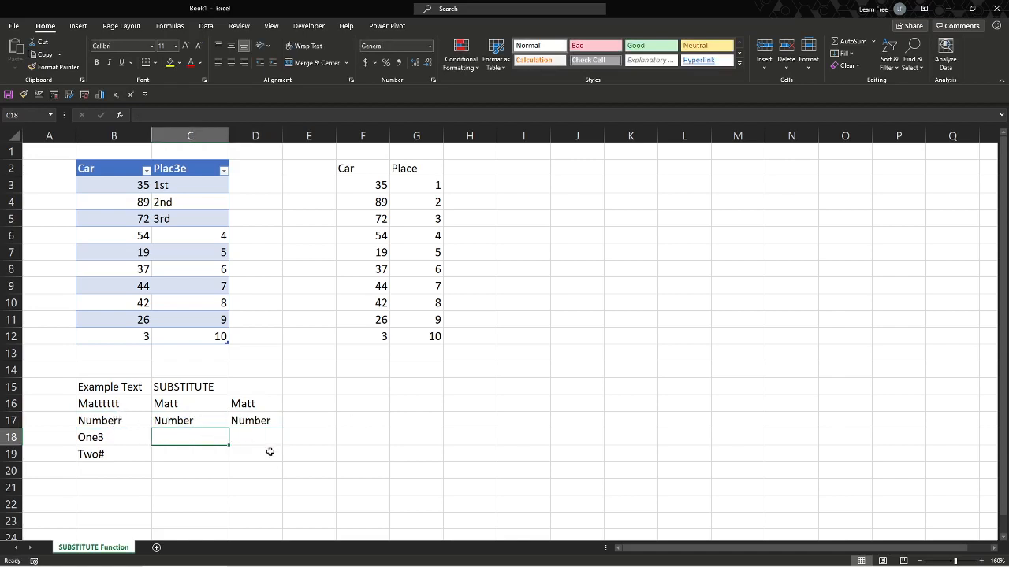
{"action": "type", "text": "=su"}
{"action": "key", "text": "Tab"}
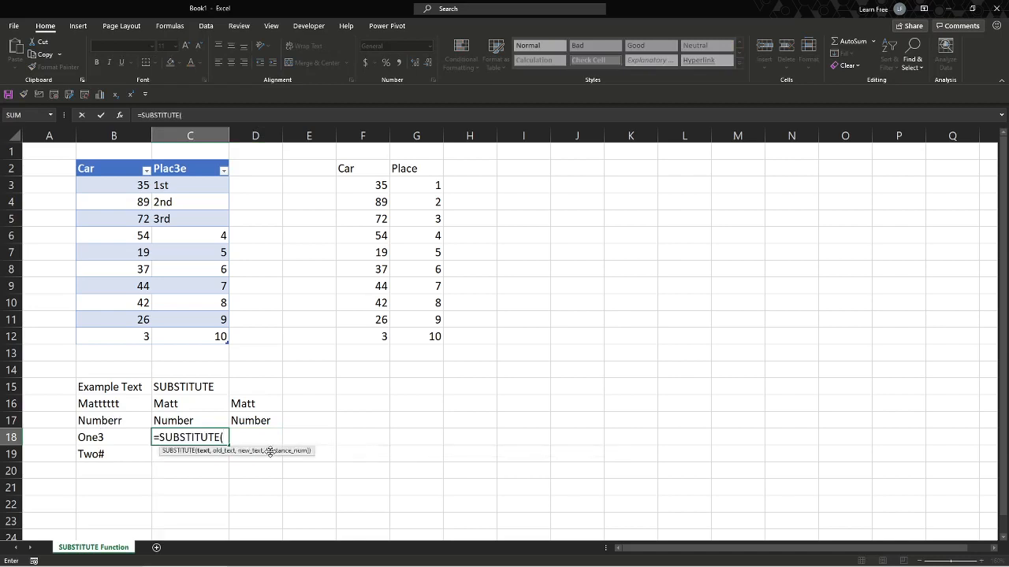
{"action": "key", "text": "Left"}
{"action": "type", "text": ","}
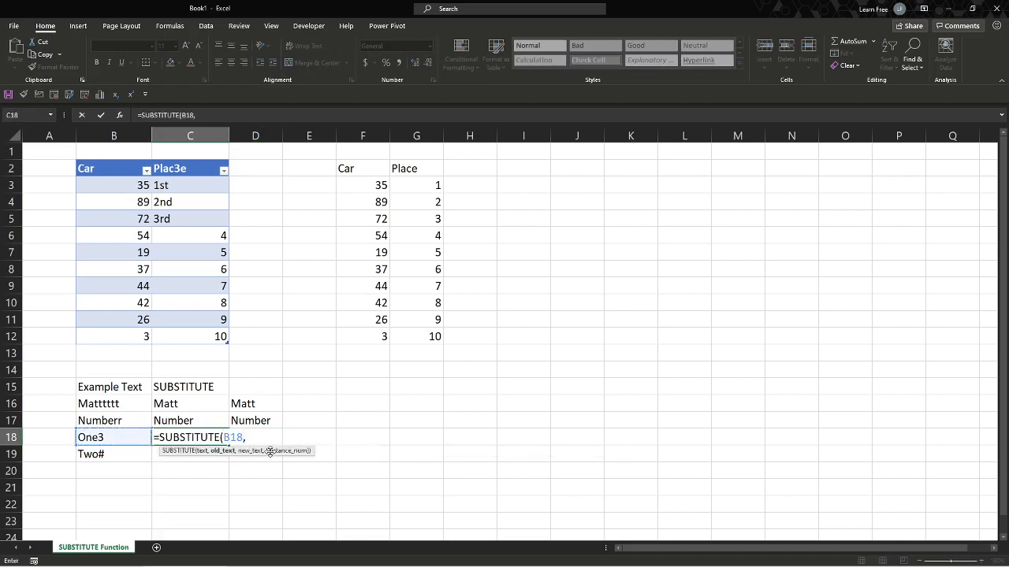
{"action": "type", "text": "\"3\",\"\",1)"}
{"action": "key", "text": "Return"}
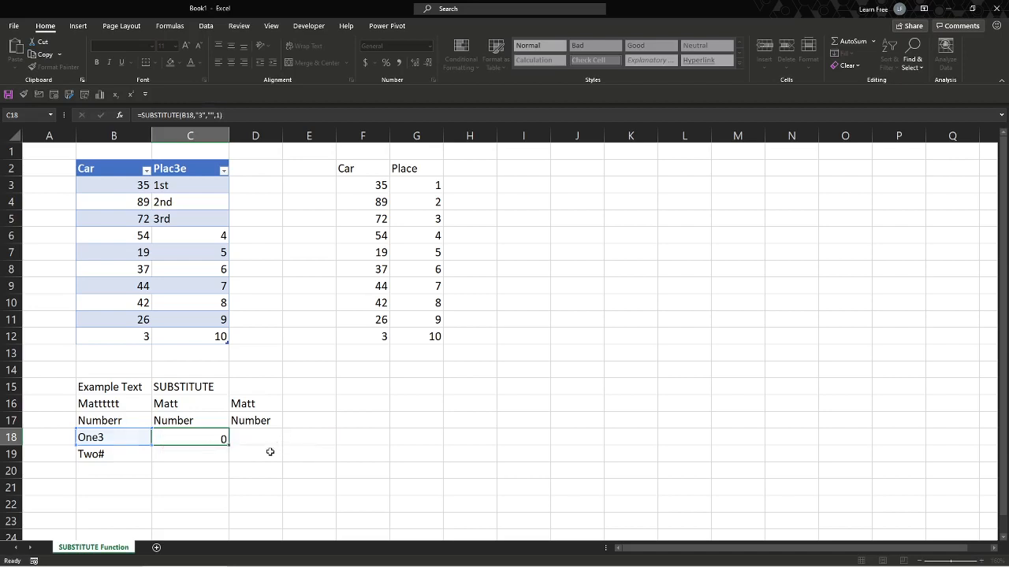
Enter =SUBSTITUTE(B19,"#","",1) in cell C19 to remove the # from the fourth example.
{"action": "type", "text": "="}
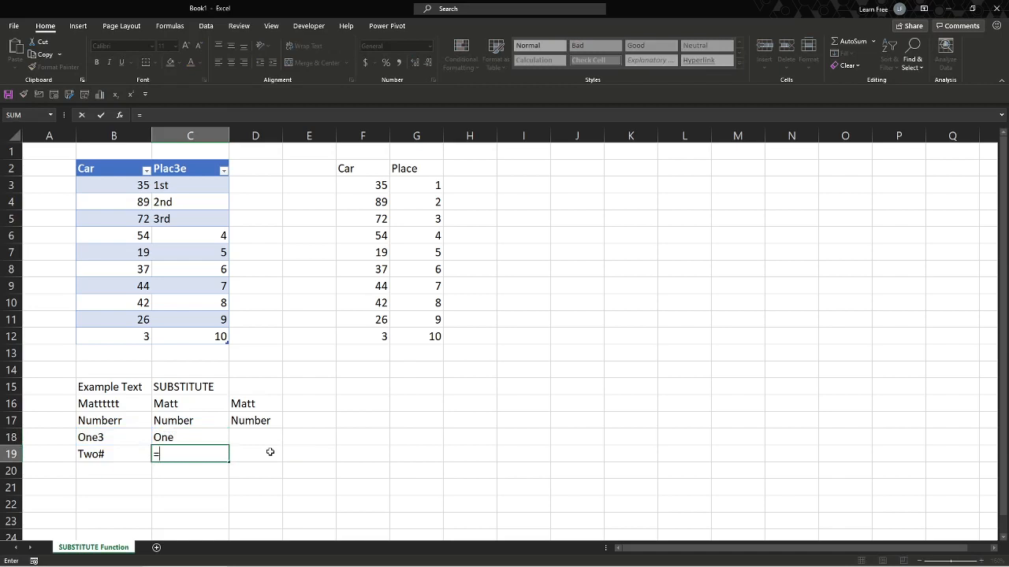
{"action": "type", "text": "su"}
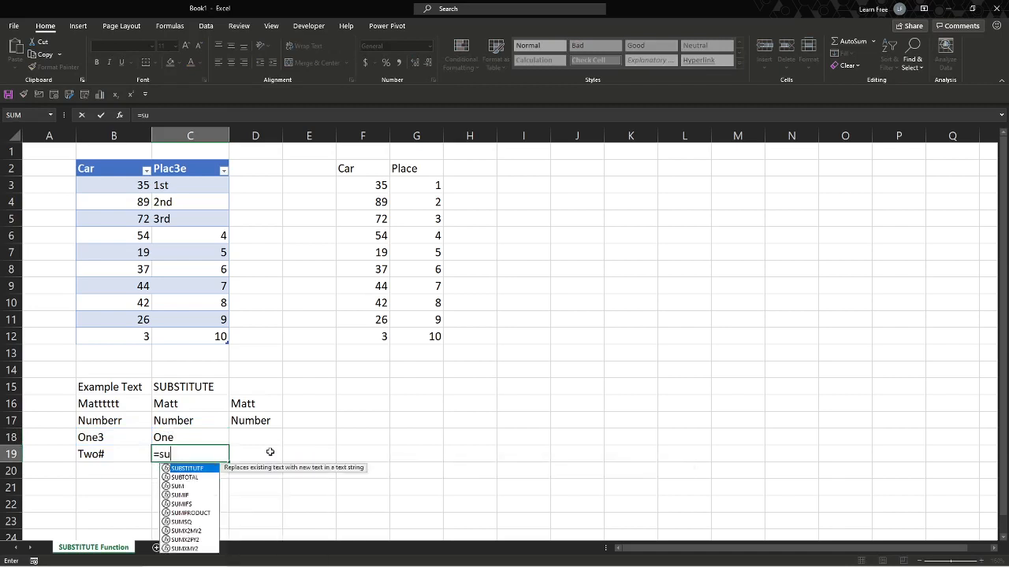
{"action": "key", "text": "Tab"}
{"action": "key", "text": "Left"}
{"action": "type", "text": ","}
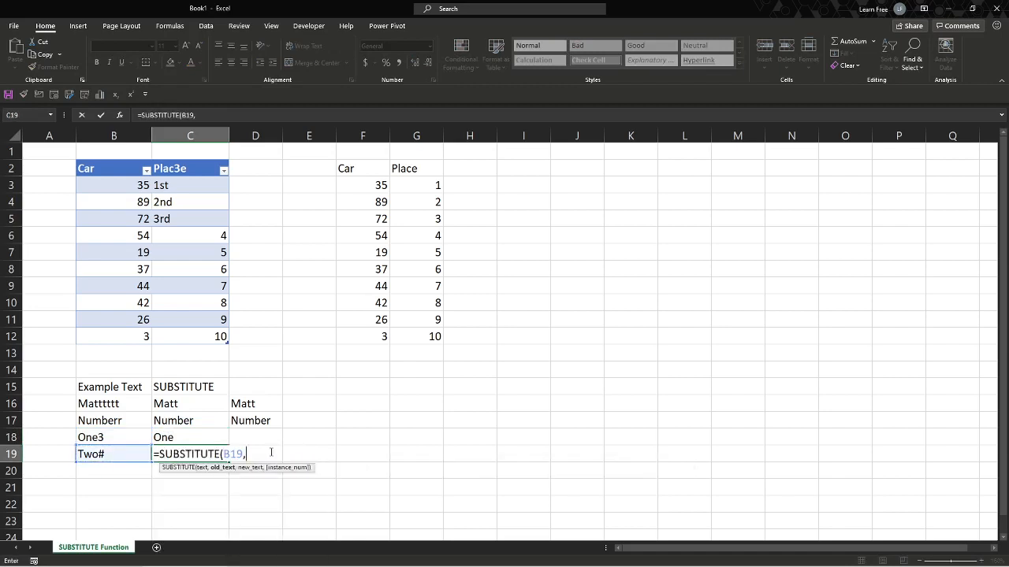
{"action": "type", "text": "\"#\",\"\",1)"}
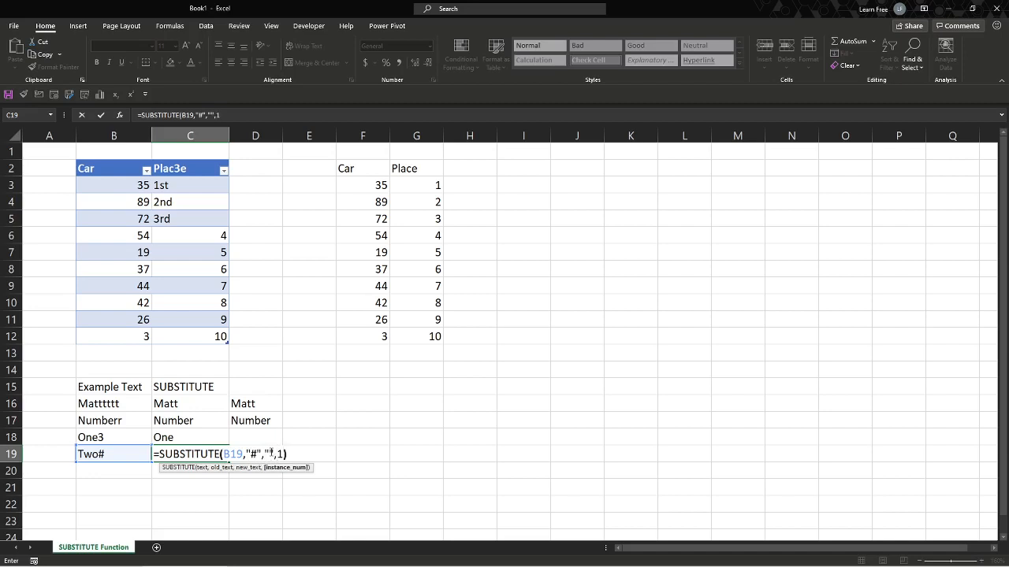
{"action": "key", "text": "Return"}
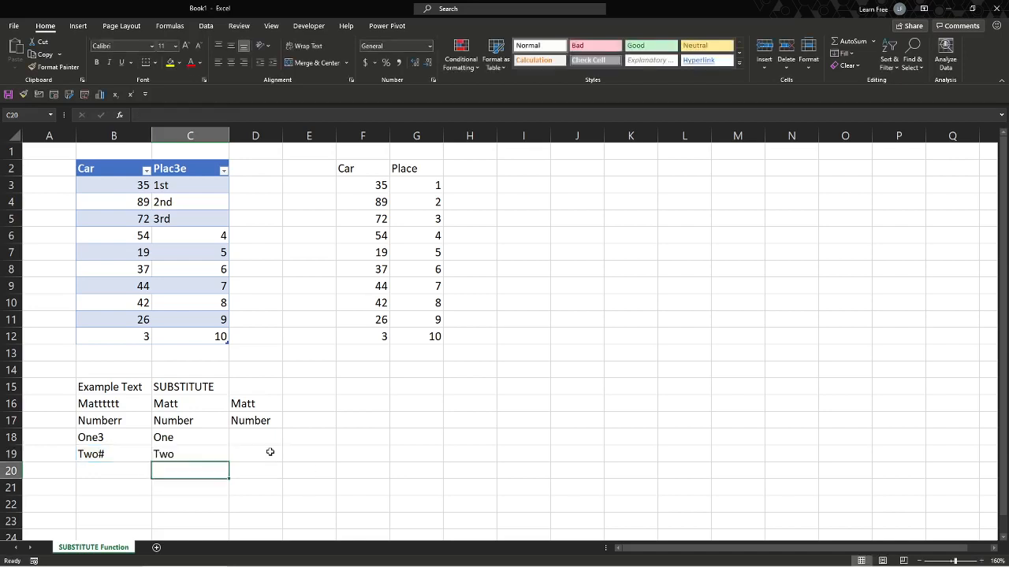
Copy the cleaned results in C16:C19 and paste them as values over the Example Text entries starting at B16.
{"action": "left_click_drag", "start_coordinate": [206, 405], "coordinate": [203, 447]}
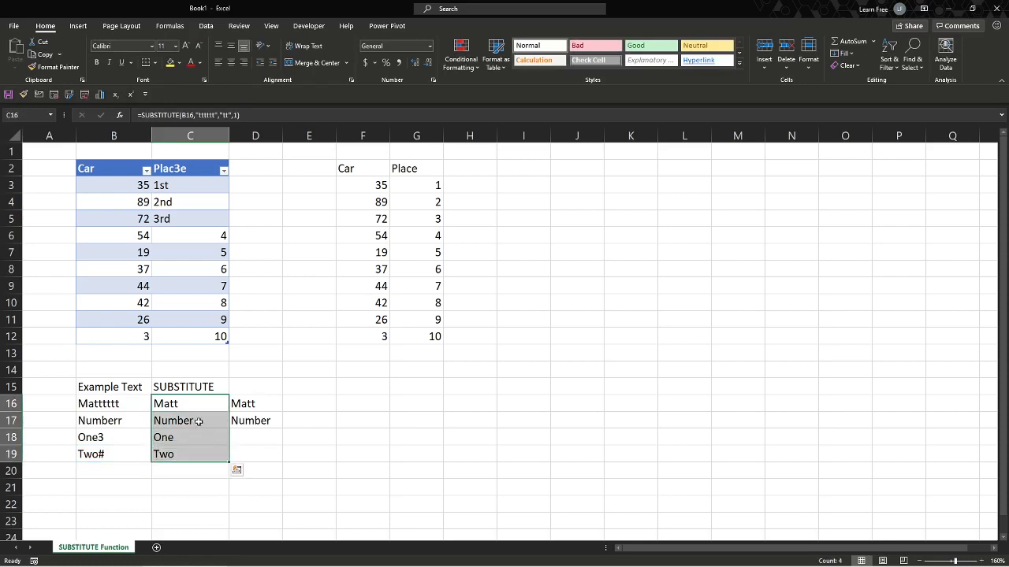
{"action": "right_click", "coordinate": [197, 418]}
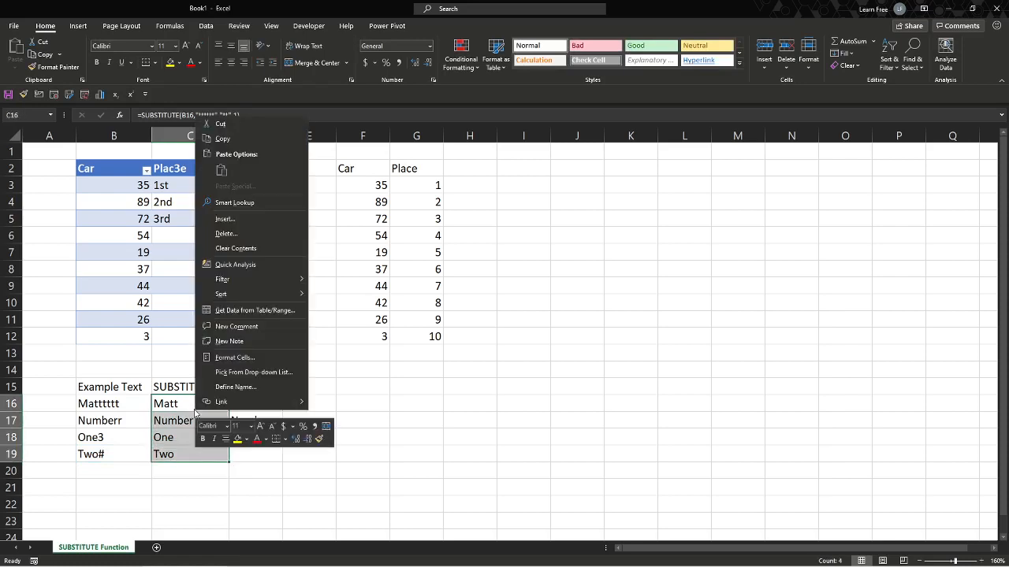
{"action": "left_click", "coordinate": [239, 137]}
{"action": "left_click", "coordinate": [126, 401]}
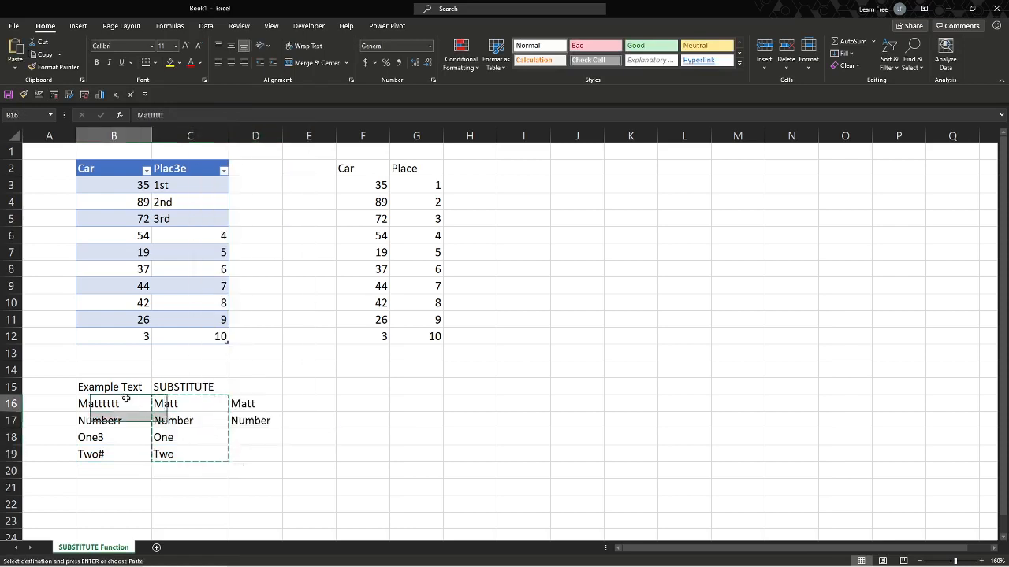
{"action": "right_click", "coordinate": [126, 402]}
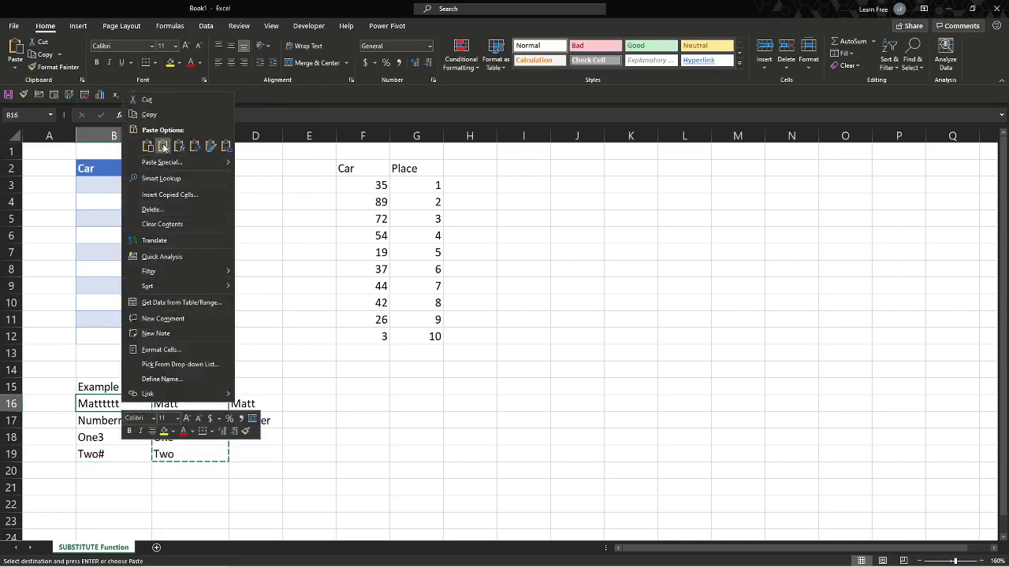
{"action": "left_click", "coordinate": [163, 146]}
{"action": "left_click", "coordinate": [302, 361]}
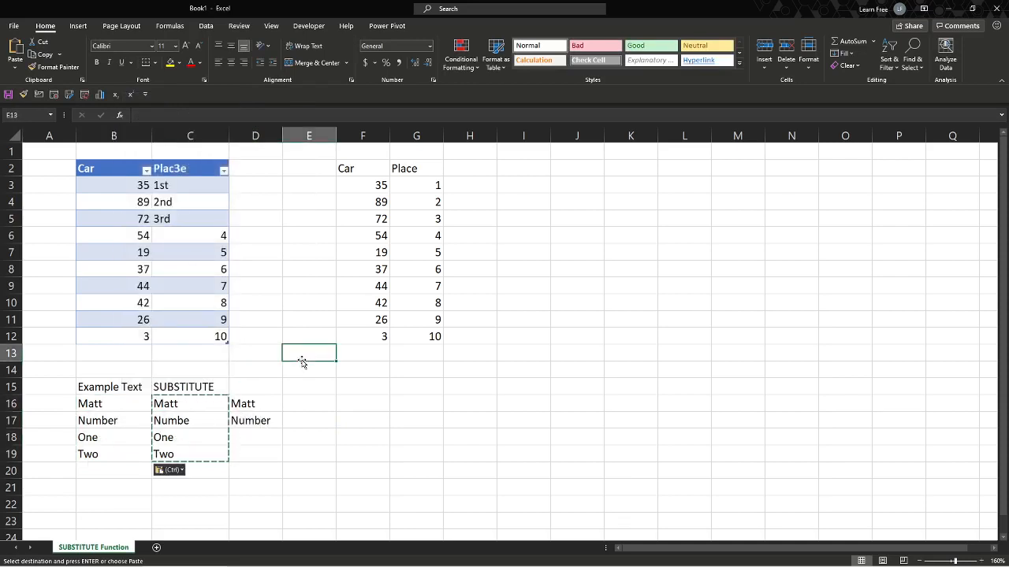